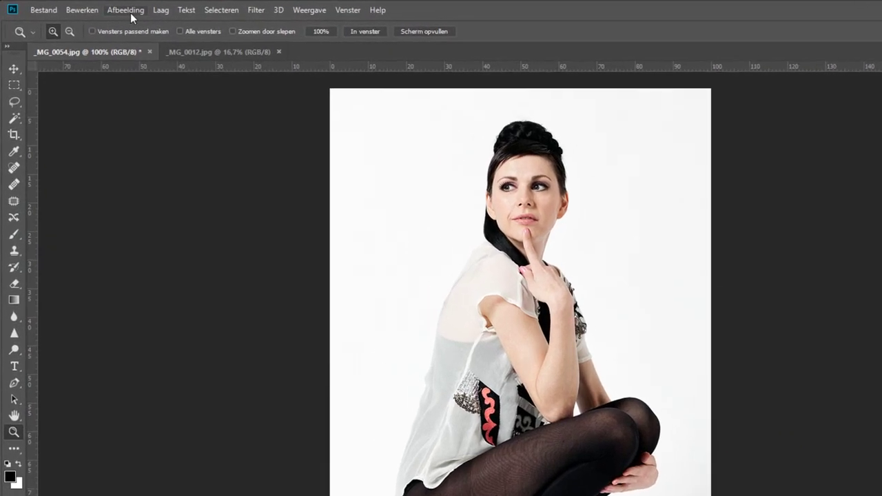
Preview a Drempel (Threshold) adjustment on the photo, testing values from 56 up to 234.
{"action": "left_click", "coordinate": [90, 7]}
{"action": "mouse_move", "coordinate": [151, 47]}
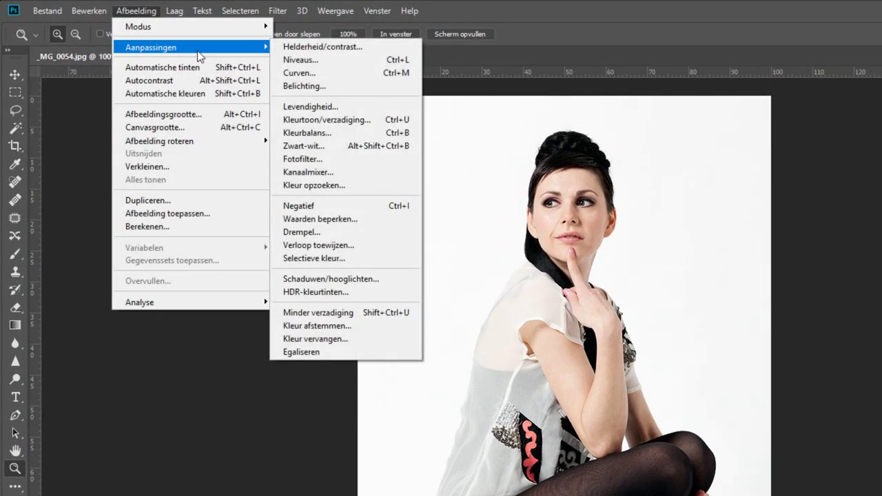
{"action": "left_click", "coordinate": [336, 234]}
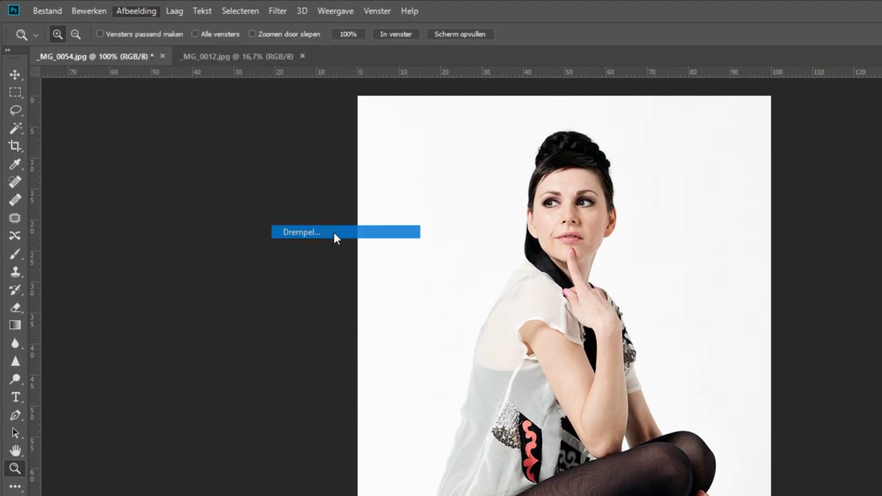
{"action": "left_click_drag", "start_coordinate": [683, 206], "coordinate": [254, 166]}
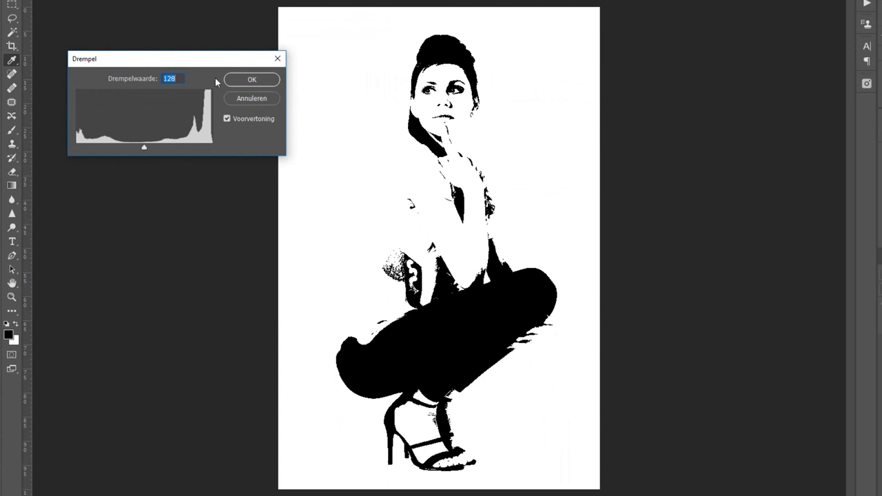
{"action": "mouse_move", "coordinate": [144, 148]}
{"action": "left_mouse_down"}
{"action": "mouse_move", "coordinate": [126, 149]}
{"action": "mouse_move", "coordinate": [199, 147]}
{"action": "mouse_move", "coordinate": [146, 146]}
{"action": "left_mouse_up"}
{"action": "left_click_drag", "start_coordinate": [146, 148], "coordinate": [106, 150]}
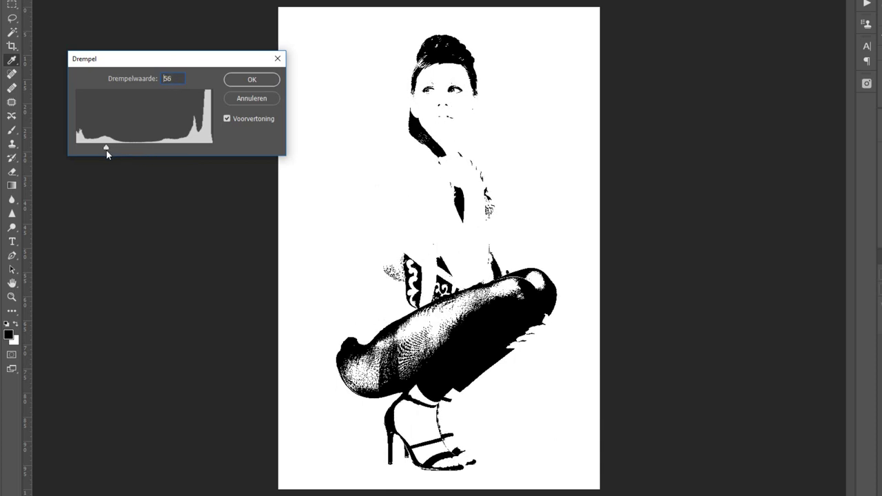
{"action": "left_click_drag", "start_coordinate": [106, 150], "coordinate": [104, 150]}
{"action": "left_click_drag", "start_coordinate": [107, 151], "coordinate": [201, 150]}
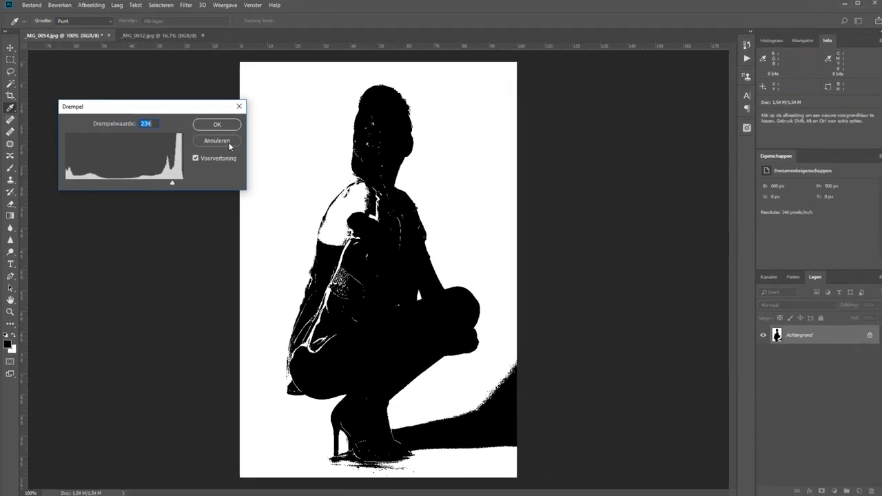
Discard the threshold preview and add a Drempel threshold adjustment layer set to 55.
{"action": "key", "text": "z"}
{"action": "left_click", "coordinate": [222, 143]}
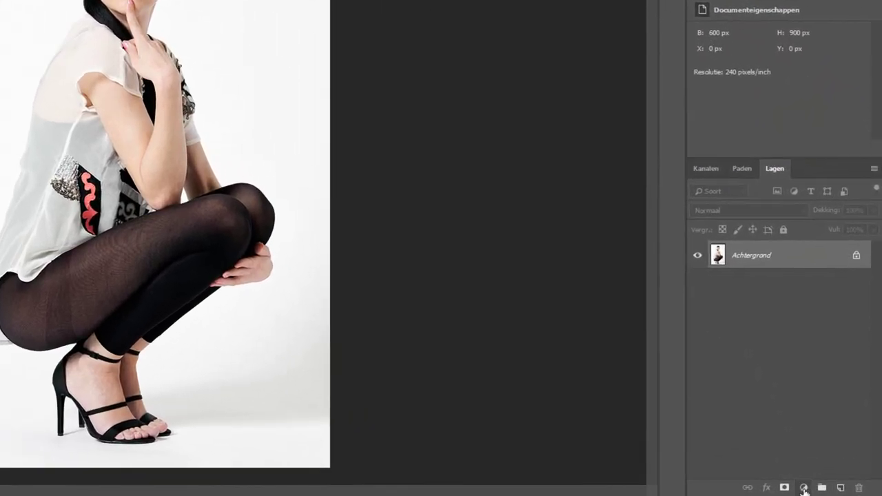
{"action": "left_click", "coordinate": [805, 488]}
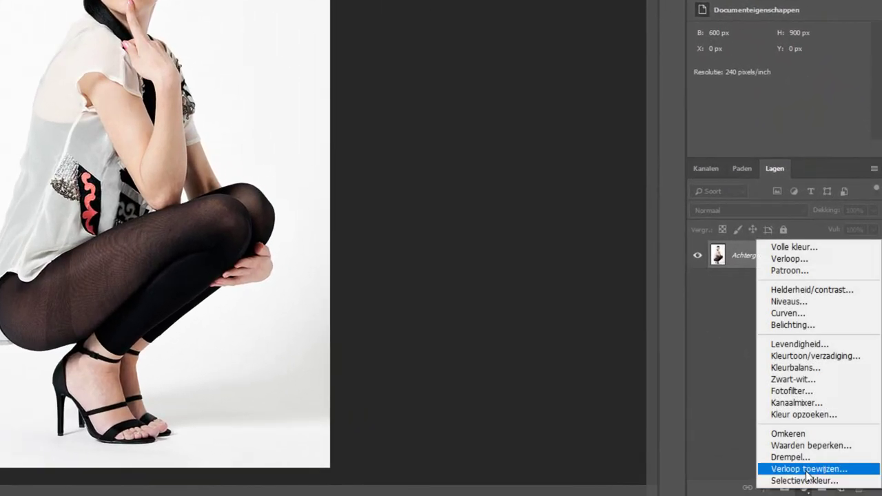
{"action": "left_click", "coordinate": [790, 457]}
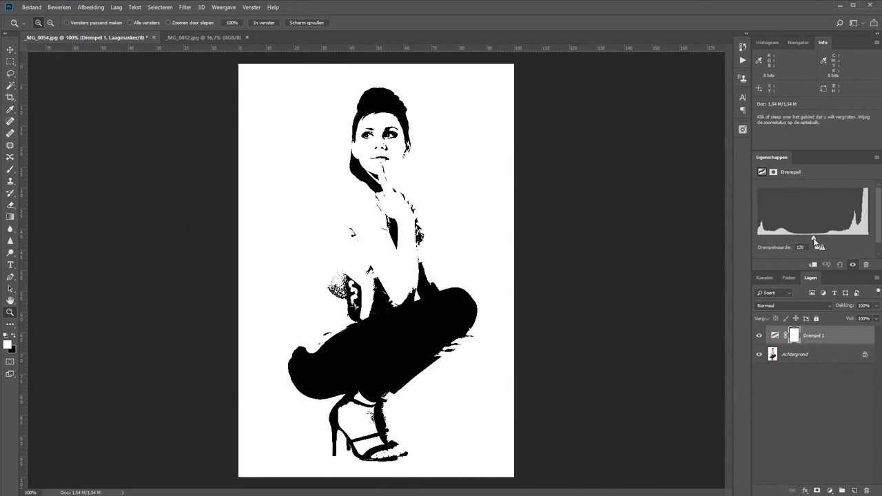
{"action": "left_click_drag", "start_coordinate": [814, 239], "coordinate": [782, 239]}
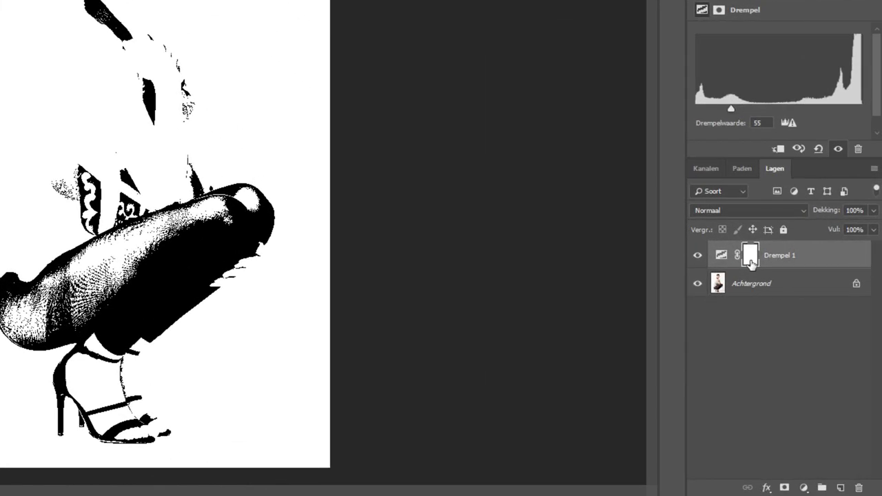
Invert the Drempel 1 mask and brush white to reveal the threshold on the tights and shoes.
{"action": "left_click", "coordinate": [751, 257]}
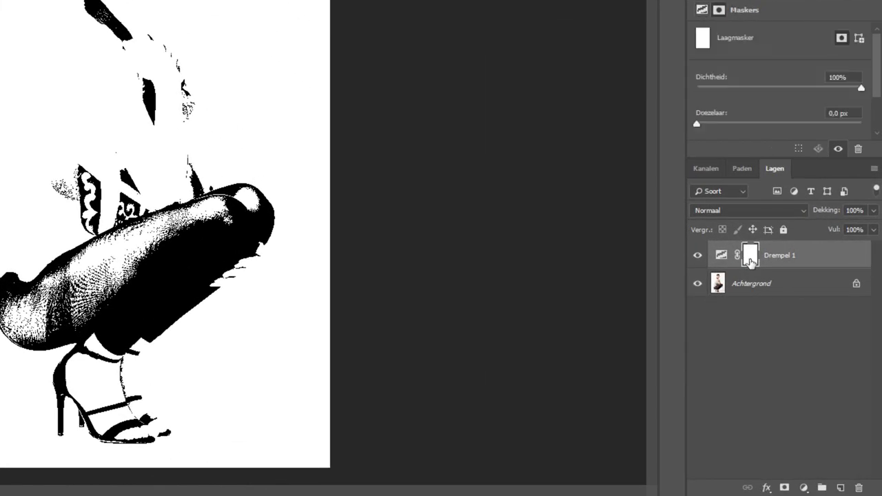
{"action": "key", "text": "ctrl+i"}
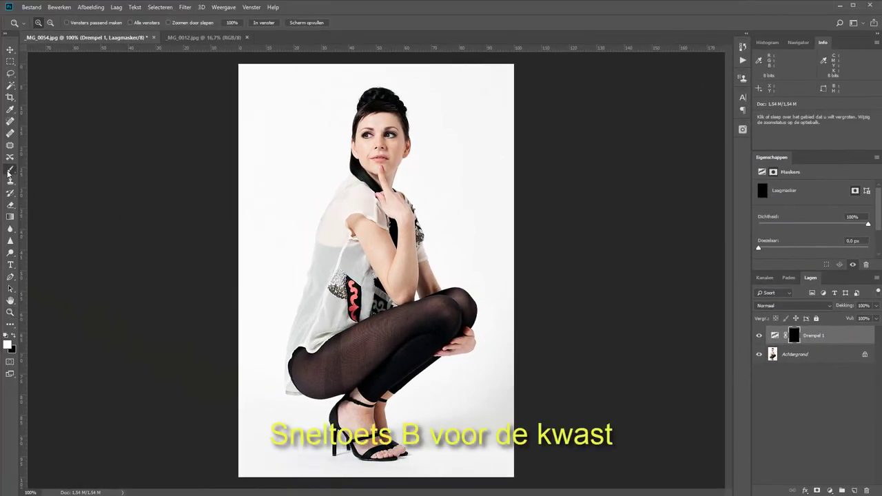
{"action": "key", "text": "b"}
{"action": "right_click", "coordinate": [462, 386]}
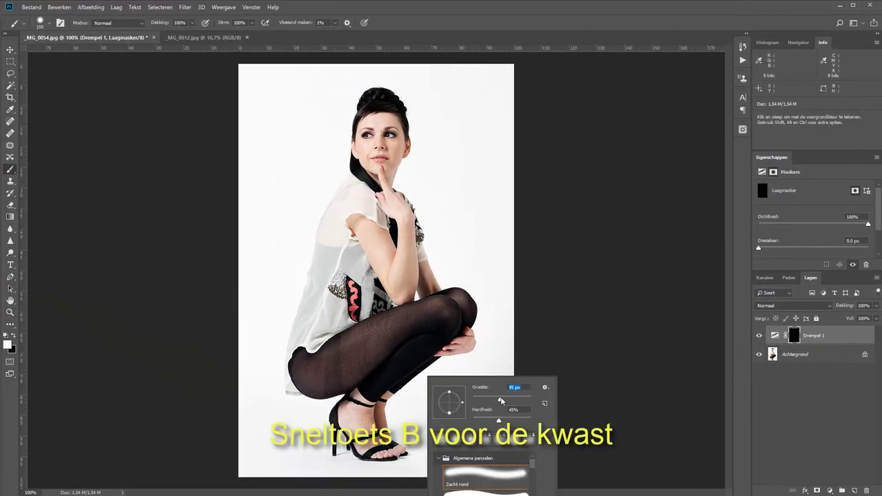
{"action": "left_click_drag", "start_coordinate": [501, 402], "coordinate": [494, 403]}
{"action": "left_click_drag", "start_coordinate": [311, 386], "coordinate": [372, 345]}
{"action": "left_click_drag", "start_coordinate": [296, 372], "coordinate": [450, 292]}
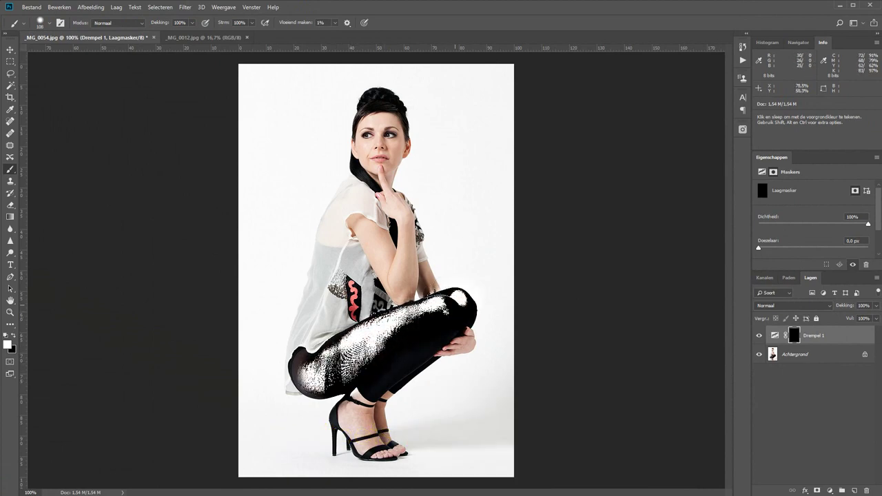
{"action": "mouse_move", "coordinate": [390, 393]}
{"action": "left_mouse_down"}
{"action": "mouse_move", "coordinate": [338, 417]}
{"action": "mouse_move", "coordinate": [386, 452]}
{"action": "mouse_move", "coordinate": [345, 465]}
{"action": "mouse_move", "coordinate": [255, 428]}
{"action": "left_mouse_up"}
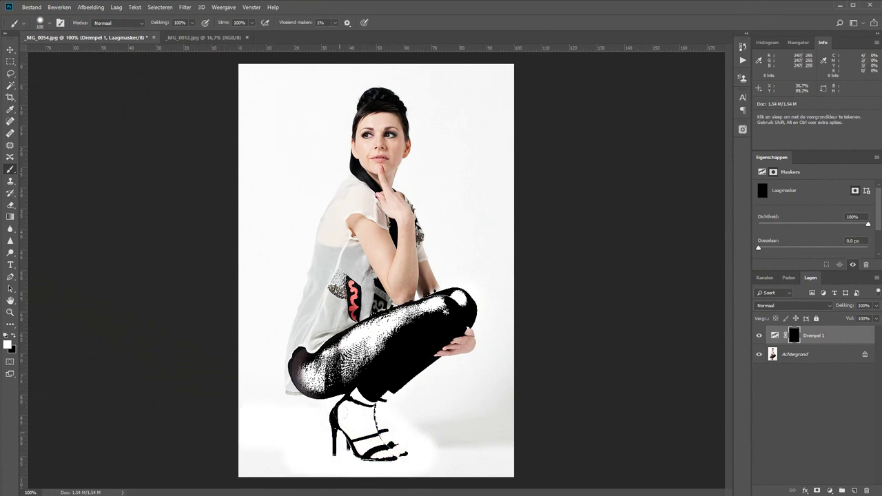
{"action": "mouse_move", "coordinate": [345, 412]}
{"action": "left_mouse_down"}
{"action": "mouse_move", "coordinate": [524, 406]}
{"action": "mouse_move", "coordinate": [423, 389]}
{"action": "mouse_move", "coordinate": [507, 324]}
{"action": "mouse_move", "coordinate": [503, 393]}
{"action": "mouse_move", "coordinate": [390, 489]}
{"action": "mouse_move", "coordinate": [262, 465]}
{"action": "mouse_move", "coordinate": [303, 351]}
{"action": "mouse_move", "coordinate": [342, 393]}
{"action": "left_mouse_up"}
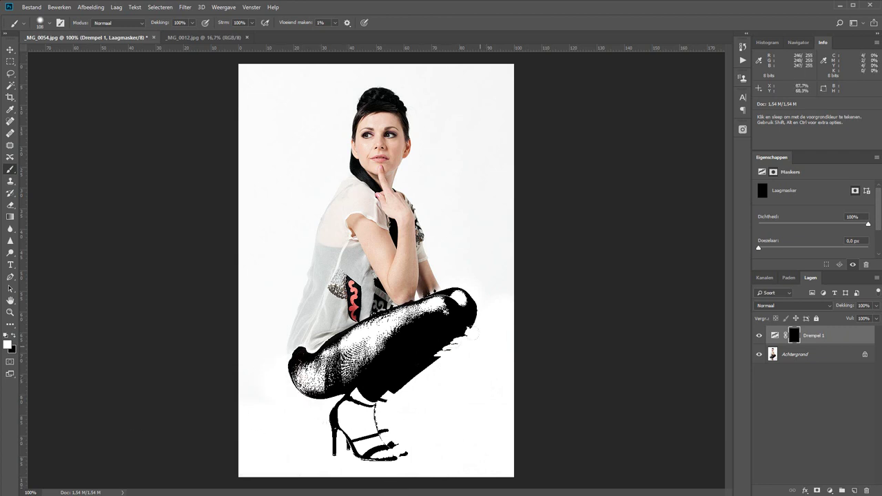
Touch up the mask, restoring the floor shadow, hand and arm in colour around the shirt.
{"action": "key", "text": "x"}
{"action": "left_click_drag", "start_coordinate": [262, 407], "coordinate": [286, 417]}
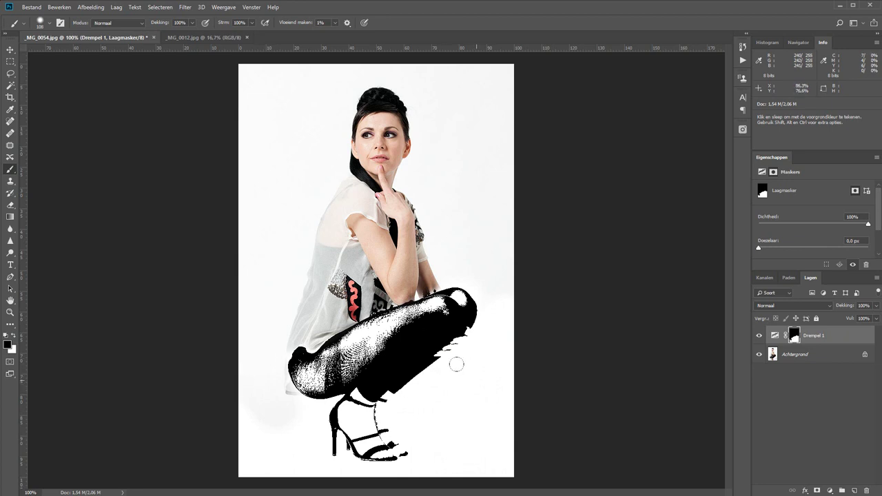
{"action": "left_click_drag", "start_coordinate": [457, 365], "coordinate": [452, 348]}
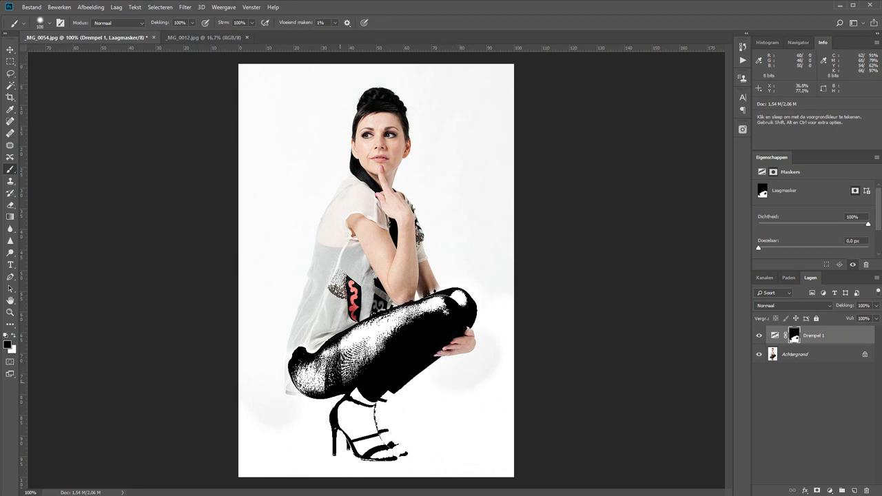
{"action": "key", "text": "x"}
{"action": "mouse_move", "coordinate": [348, 317]}
{"action": "left_mouse_down"}
{"action": "mouse_move", "coordinate": [373, 290]}
{"action": "mouse_move", "coordinate": [389, 286]}
{"action": "mouse_move", "coordinate": [345, 258]}
{"action": "mouse_move", "coordinate": [341, 324]}
{"action": "left_mouse_up"}
{"action": "mouse_move", "coordinate": [400, 299]}
{"action": "left_mouse_down"}
{"action": "mouse_move", "coordinate": [386, 250]}
{"action": "mouse_move", "coordinate": [429, 280]}
{"action": "left_mouse_up"}
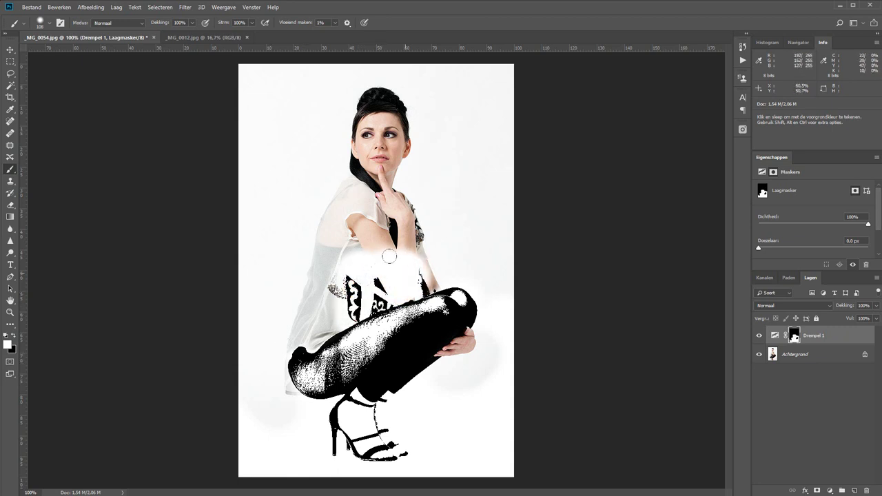
{"action": "key", "text": "x"}
{"action": "mouse_move", "coordinate": [417, 247]}
{"action": "left_mouse_down"}
{"action": "mouse_move", "coordinate": [386, 297]}
{"action": "mouse_move", "coordinate": [437, 241]}
{"action": "mouse_move", "coordinate": [432, 254]}
{"action": "mouse_move", "coordinate": [372, 265]}
{"action": "mouse_move", "coordinate": [400, 303]}
{"action": "mouse_move", "coordinate": [352, 324]}
{"action": "mouse_move", "coordinate": [375, 248]}
{"action": "left_mouse_up"}
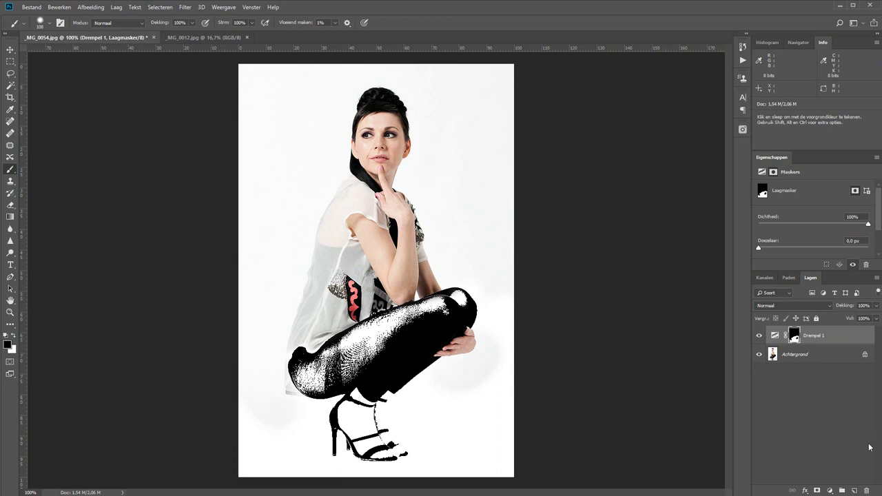
Add Drempel 2 at 236, invert its mask, and paint the effect onto the shirt's back.
{"action": "left_click", "coordinate": [830, 491]}
{"action": "left_click", "coordinate": [826, 465]}
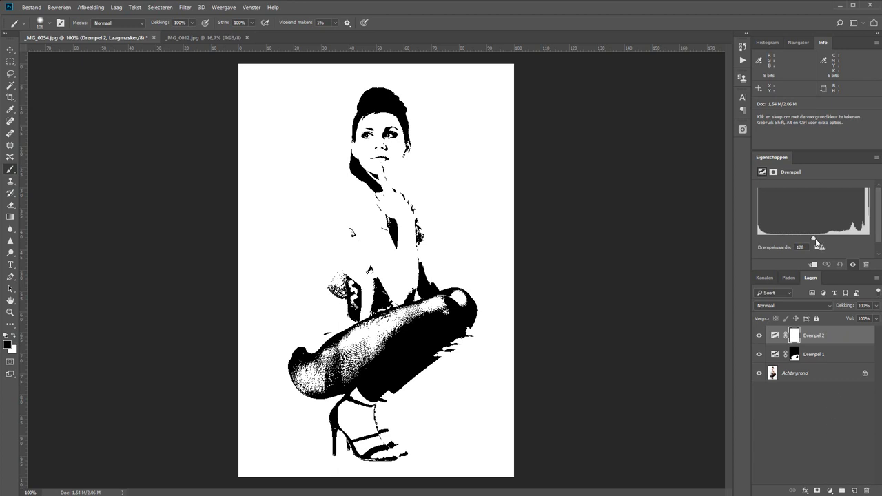
{"action": "mouse_move", "coordinate": [814, 238]}
{"action": "left_mouse_down"}
{"action": "mouse_move", "coordinate": [800, 237]}
{"action": "mouse_move", "coordinate": [861, 238]}
{"action": "left_mouse_up"}
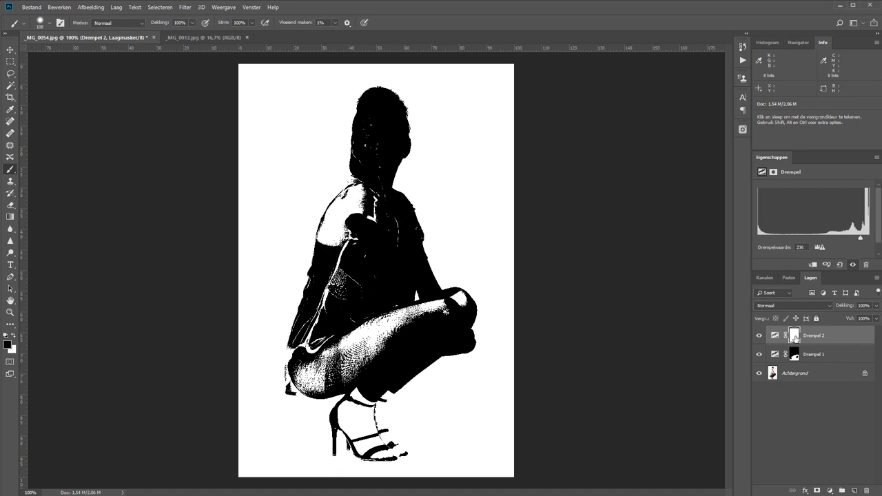
{"action": "left_click", "coordinate": [795, 337]}
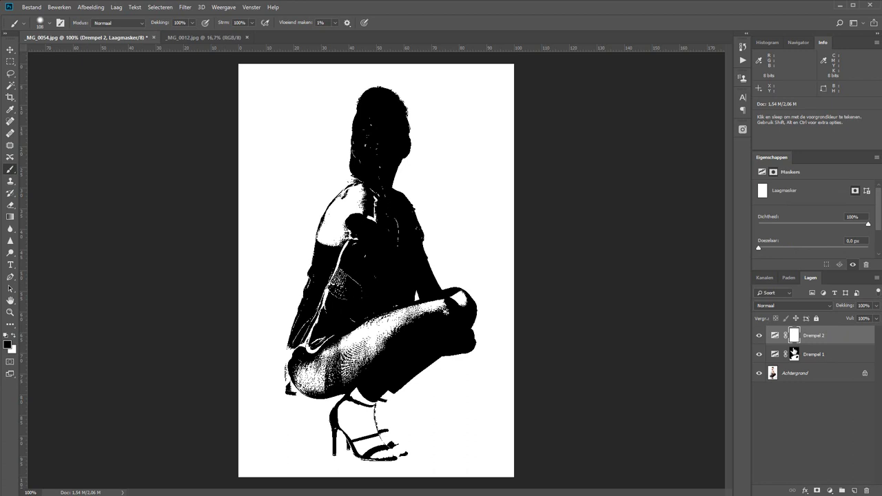
{"action": "key", "text": "ctrl+i"}
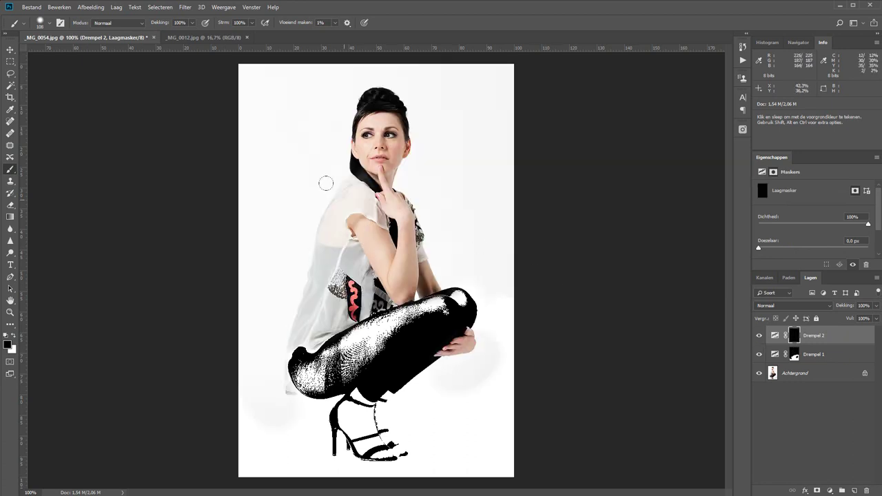
{"action": "key", "text": "x"}
{"action": "mouse_move", "coordinate": [316, 182]}
{"action": "left_mouse_down"}
{"action": "mouse_move", "coordinate": [266, 297]}
{"action": "mouse_move", "coordinate": [251, 361]}
{"action": "mouse_move", "coordinate": [262, 380]}
{"action": "mouse_move", "coordinate": [307, 203]}
{"action": "left_mouse_up"}
{"action": "left_click", "coordinate": [830, 491]}
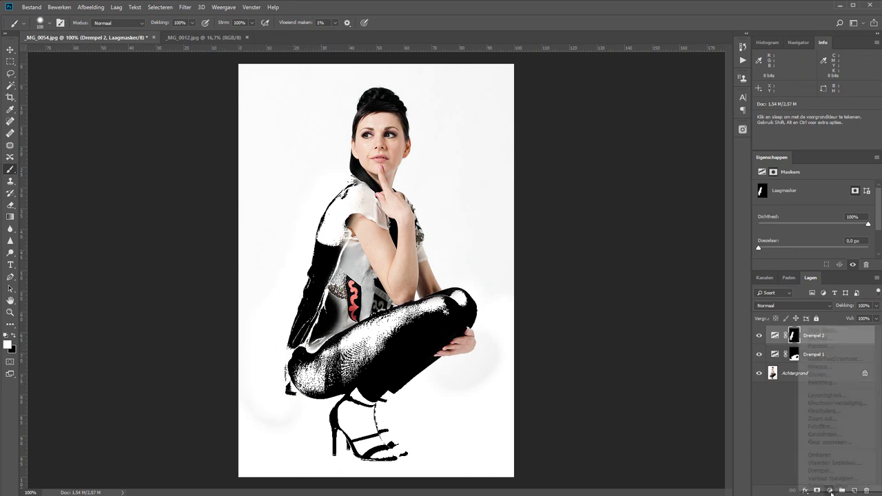
{"action": "left_click", "coordinate": [823, 472]}
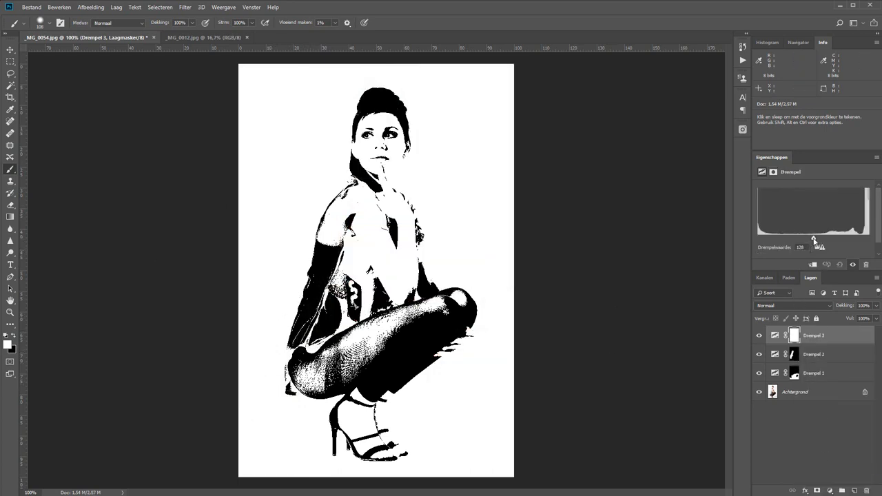
{"action": "mouse_move", "coordinate": [814, 240]}
{"action": "left_mouse_down"}
{"action": "mouse_move", "coordinate": [799, 240]}
{"action": "mouse_move", "coordinate": [834, 237]}
{"action": "left_mouse_up"}
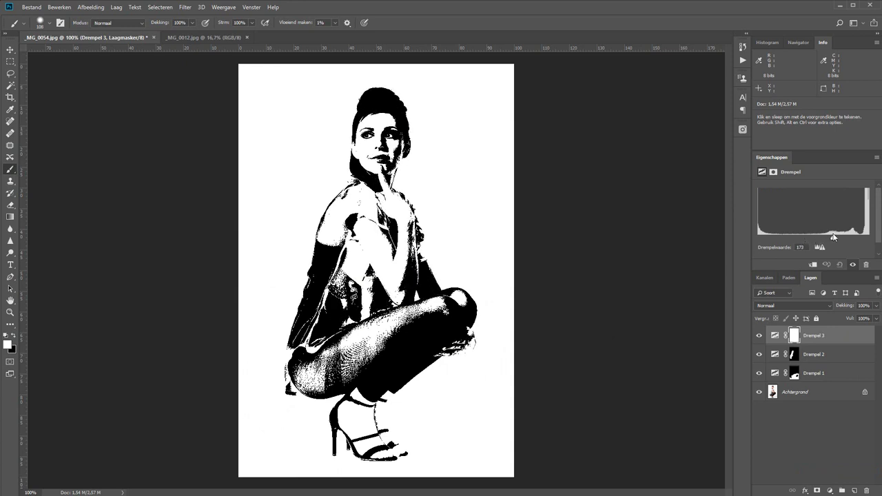
{"action": "left_click", "coordinate": [795, 337]}
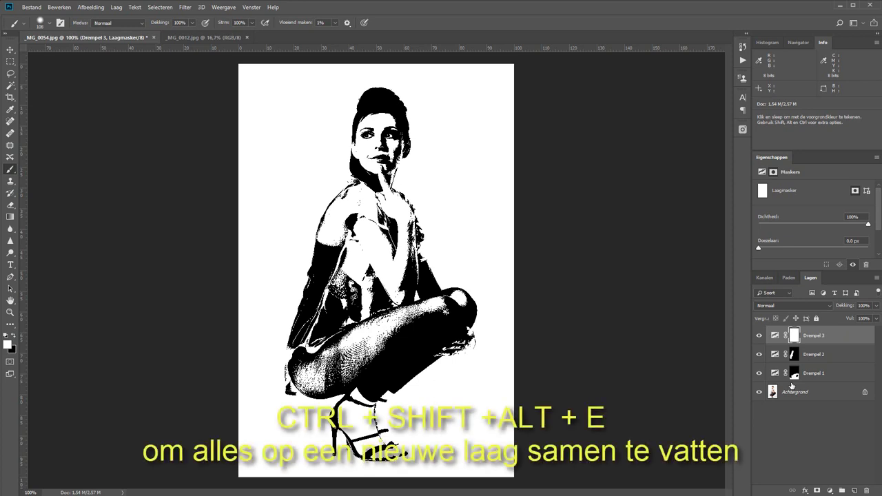
Stamp all visible layers into Laag 1 and delete the Drempel layers and original background.
{"action": "key", "text": "ctrl+shift+alt+e"}
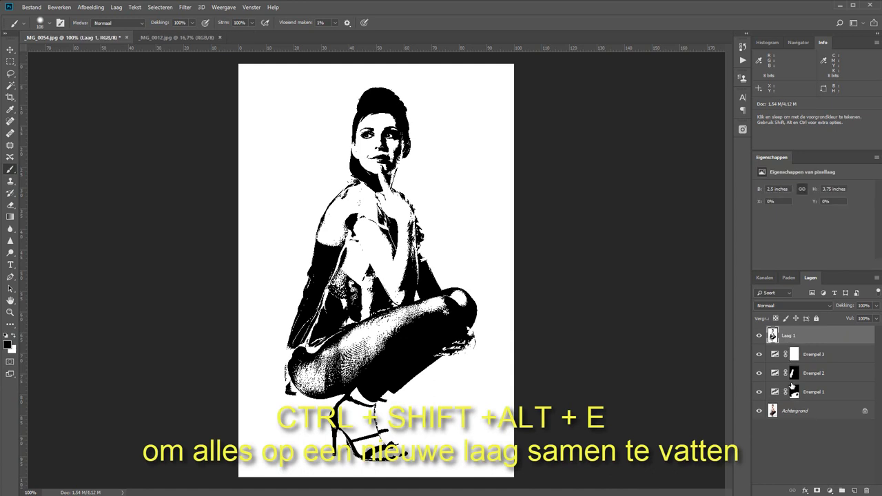
{"action": "left_click", "coordinate": [823, 357]}
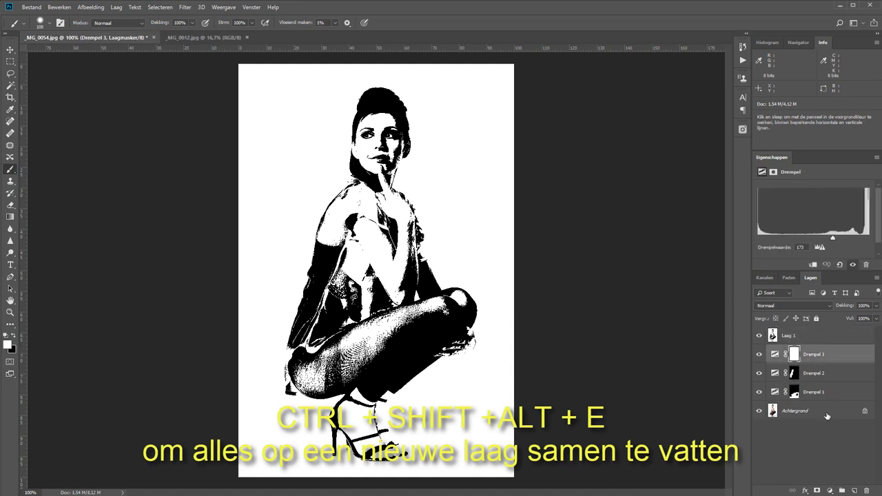
{"action": "left_click", "coordinate": [828, 411], "text": "shift"}
{"action": "left_click_drag", "start_coordinate": [827, 411], "coordinate": [867, 491]}
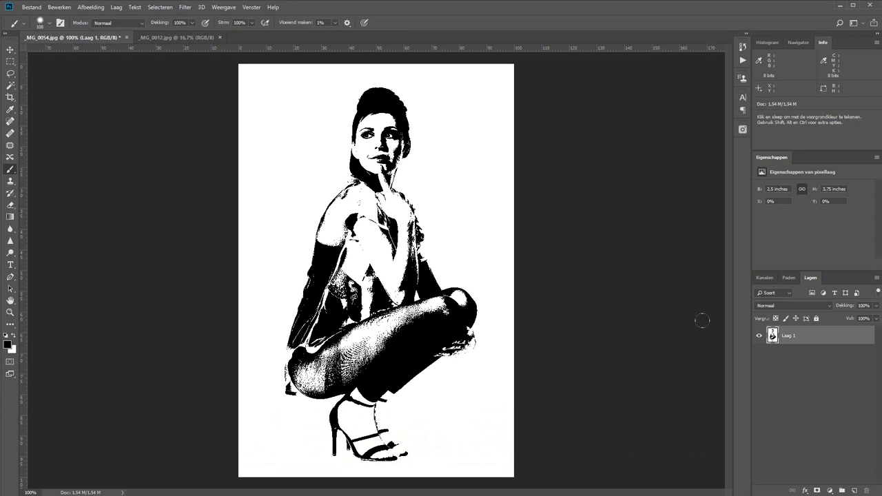
Select the white background with Color Range, preview set to None and fuzziness 0.
{"action": "left_click", "coordinate": [161, 7]}
{"action": "left_click", "coordinate": [183, 99]}
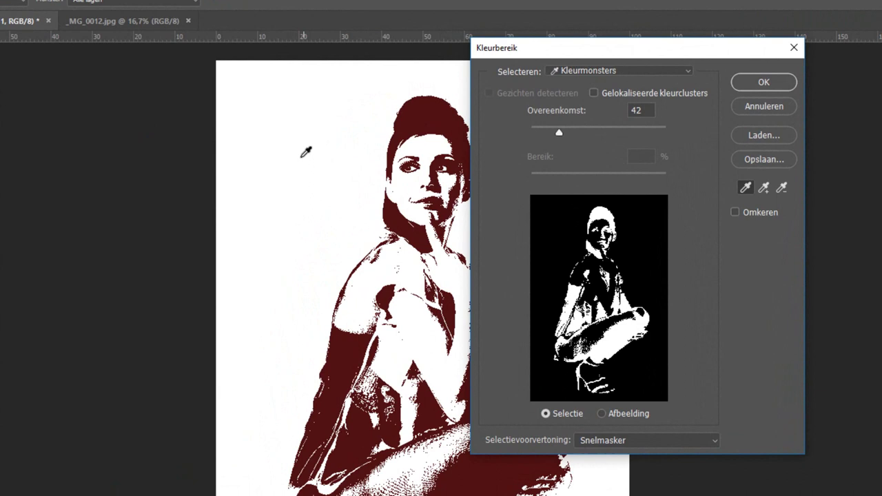
{"action": "left_click", "coordinate": [304, 155]}
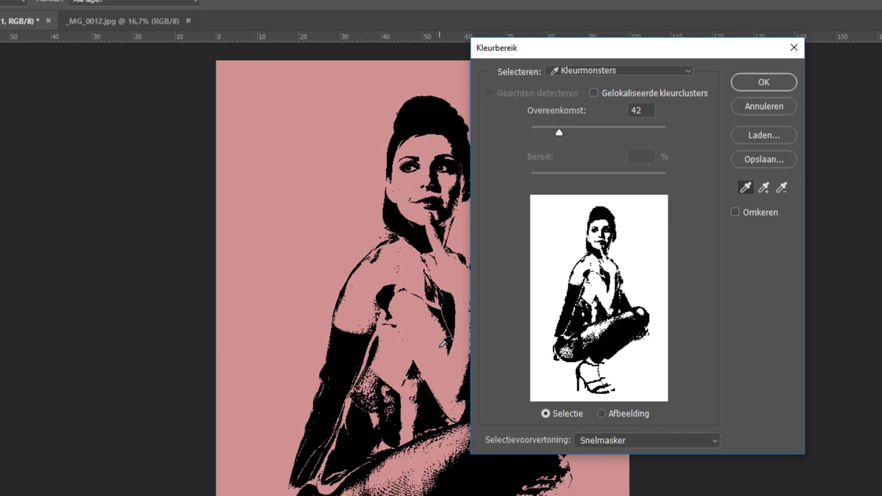
{"action": "left_click", "coordinate": [621, 442]}
{"action": "left_click", "coordinate": [605, 477]}
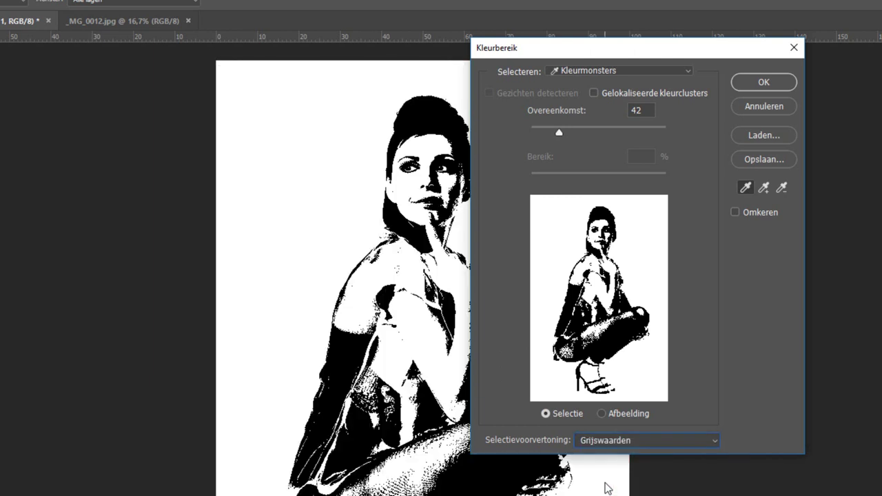
{"action": "left_click", "coordinate": [616, 442]}
{"action": "left_click", "coordinate": [617, 490]}
{"action": "left_click", "coordinate": [616, 443]}
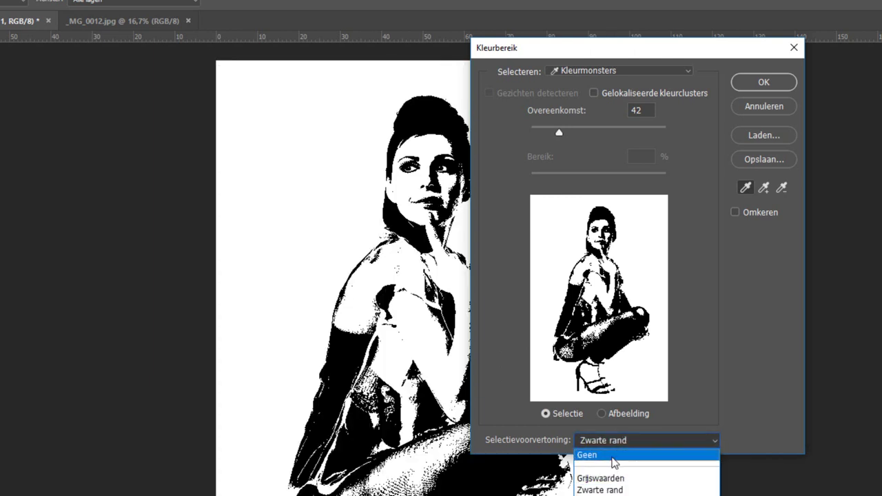
{"action": "left_click", "coordinate": [612, 457]}
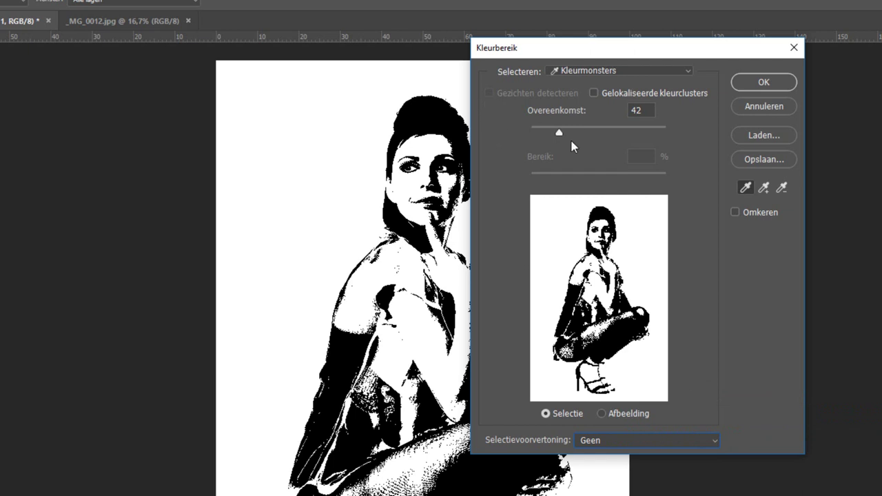
{"action": "left_click_drag", "start_coordinate": [559, 132], "coordinate": [518, 138]}
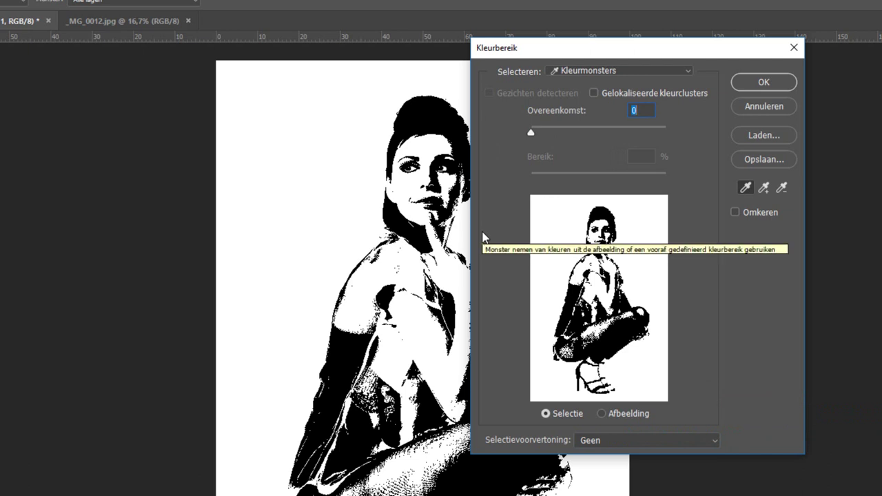
{"action": "left_click", "coordinate": [764, 83]}
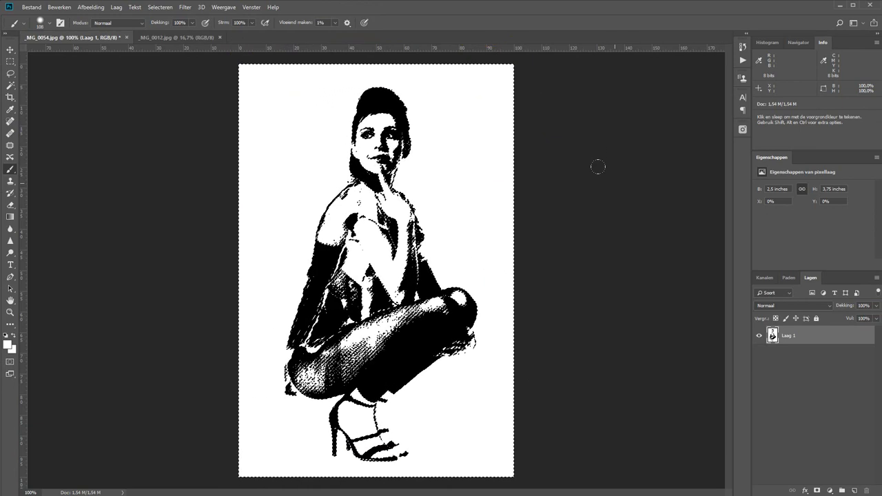
Delete the selected white pixels to transparency and clear the selection.
{"action": "key", "text": "Delete"}
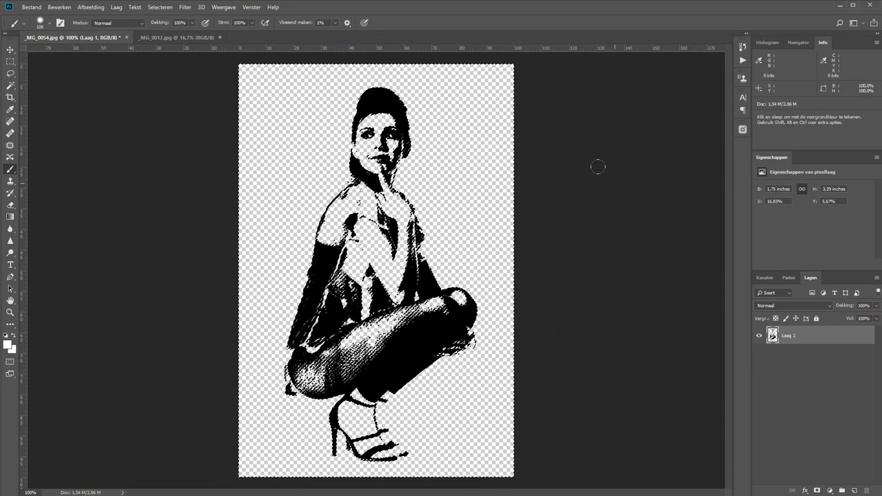
{"action": "key", "text": "ctrl+d"}
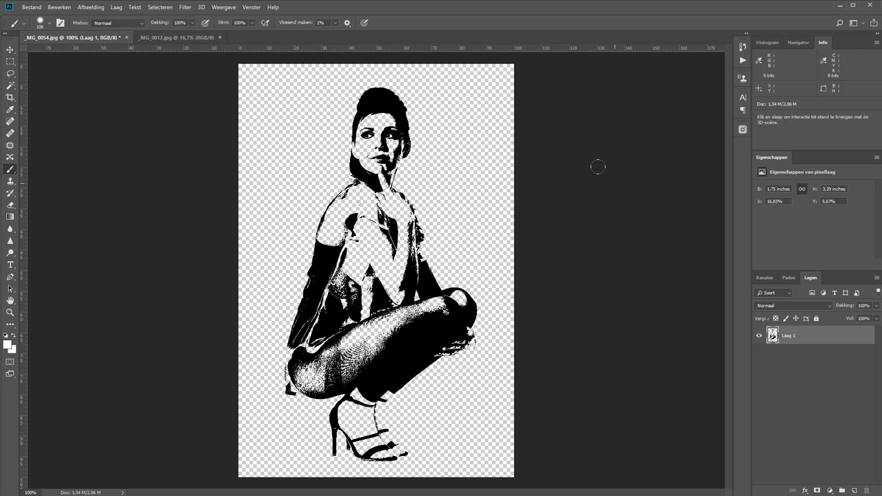
Flip the figure on Laag 1 horizontally and commit the transform.
{"action": "key", "text": "ctrl+t"}
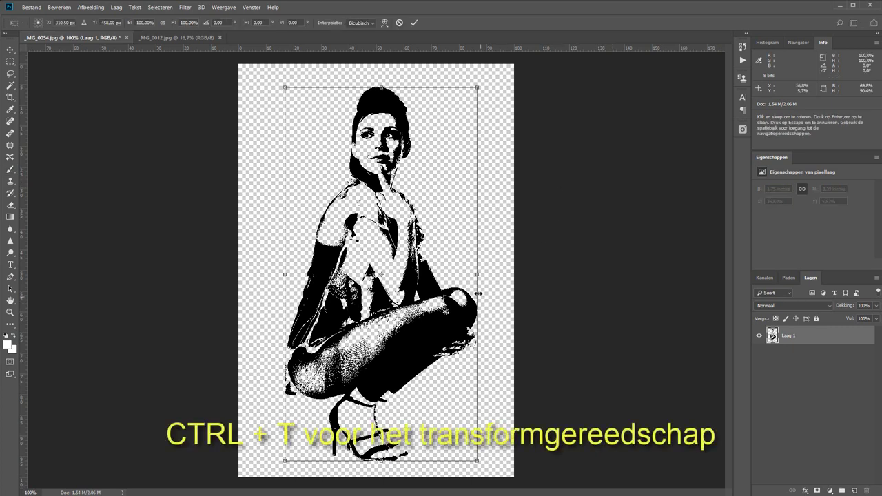
{"action": "right_click", "coordinate": [434, 254]}
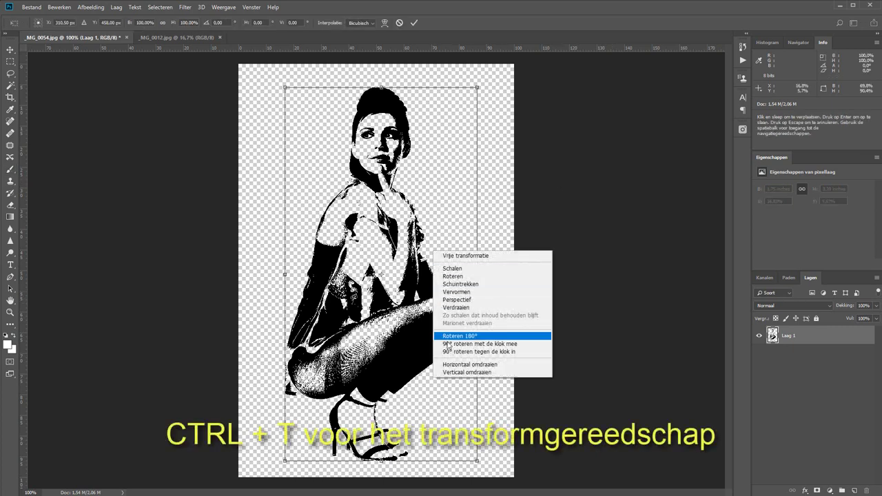
{"action": "left_click", "coordinate": [462, 365]}
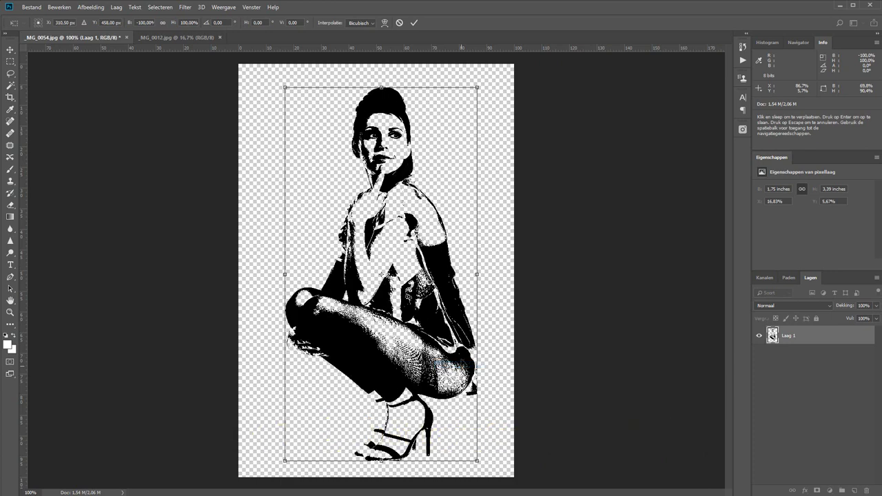
{"action": "left_click", "coordinate": [414, 24]}
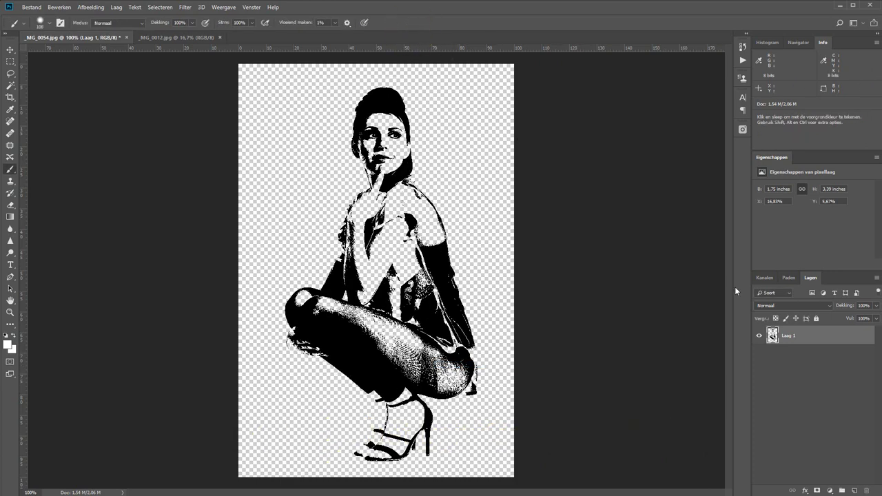
Add a Spectrum gradient fill layer at a 132.27° angle and 67% scale.
{"action": "left_click", "coordinate": [831, 491]}
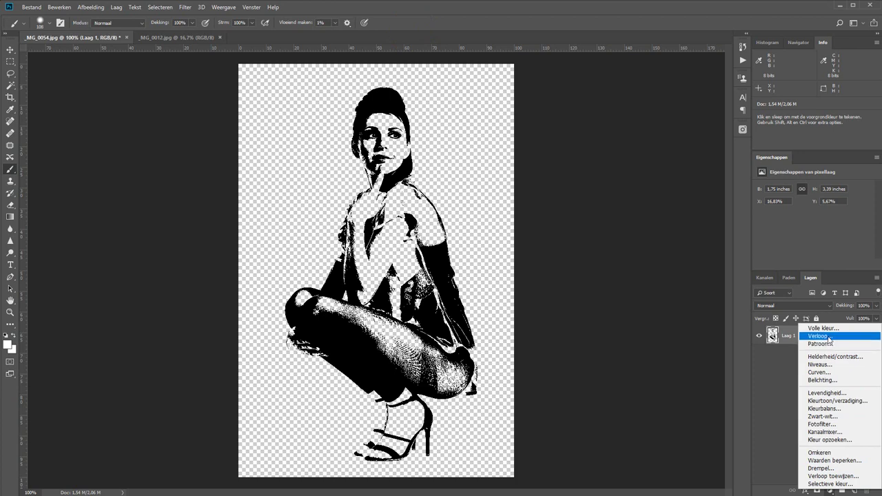
{"action": "left_click", "coordinate": [829, 339]}
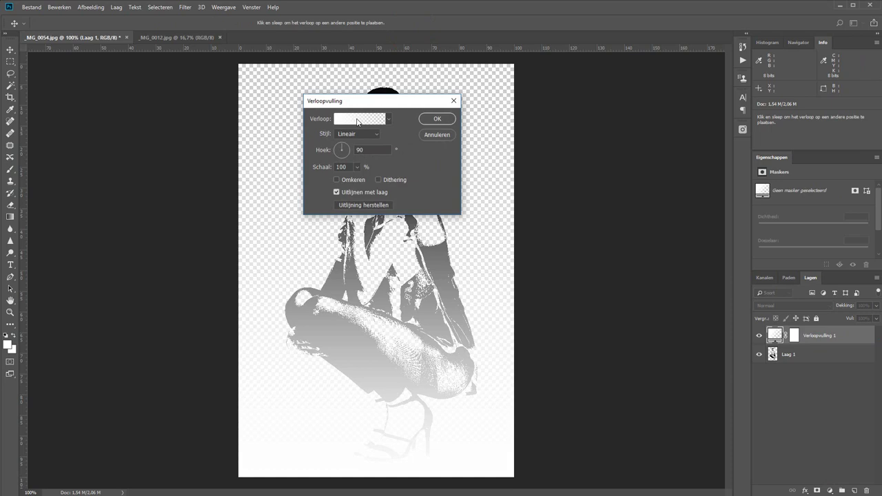
{"action": "left_click", "coordinate": [356, 121]}
{"action": "left_click", "coordinate": [315, 109]}
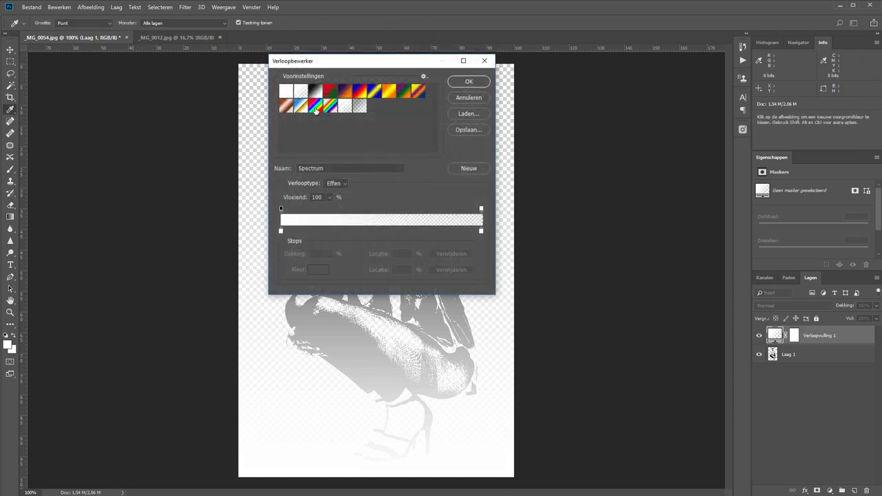
{"action": "left_click", "coordinate": [462, 82]}
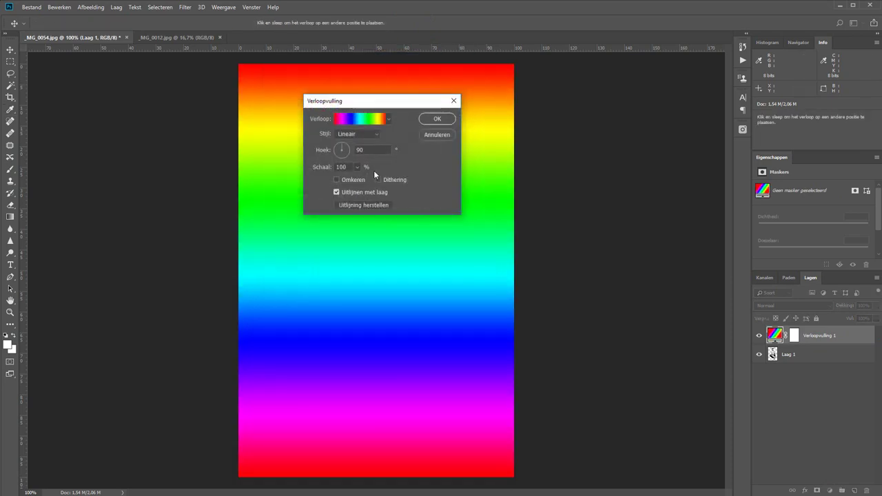
{"action": "left_click", "coordinate": [340, 151]}
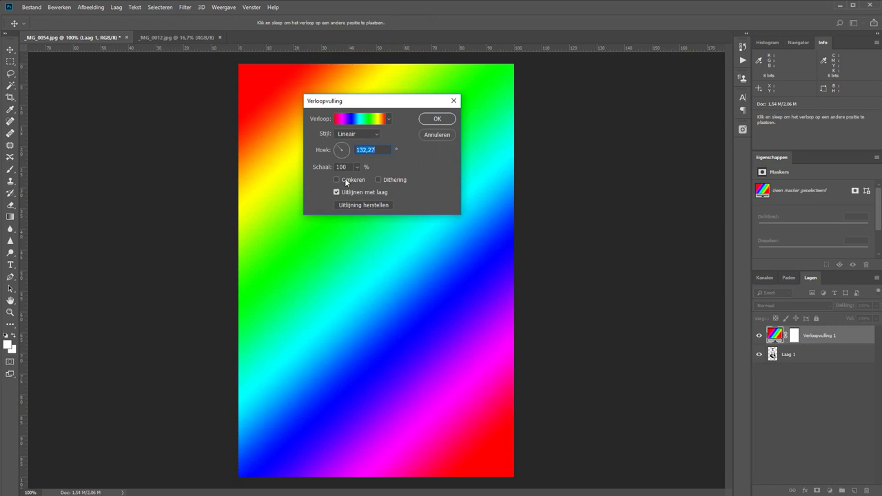
{"action": "left_click", "coordinate": [357, 167]}
{"action": "left_click_drag", "start_coordinate": [356, 179], "coordinate": [365, 181]}
{"action": "left_click", "coordinate": [437, 119]}
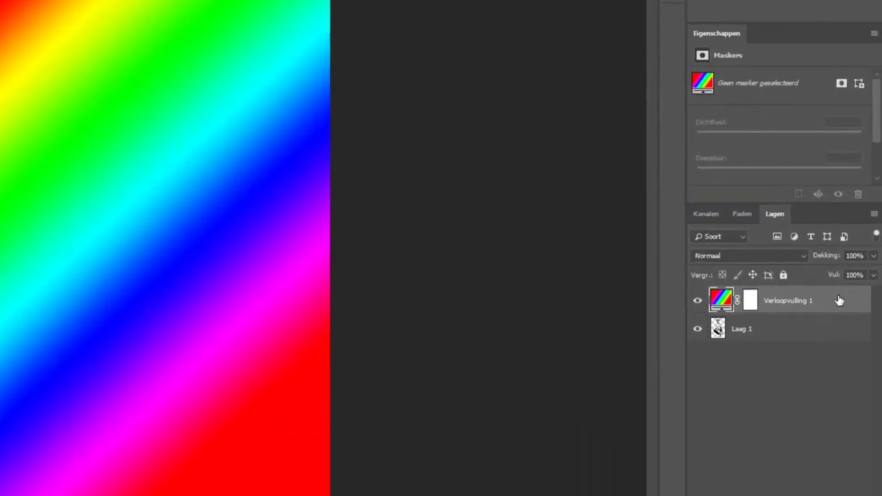
Clip the Verloopvulling 1 rainbow gradient to Laag 1 so only the figure is coloured.
{"action": "right_click", "coordinate": [839, 301]}
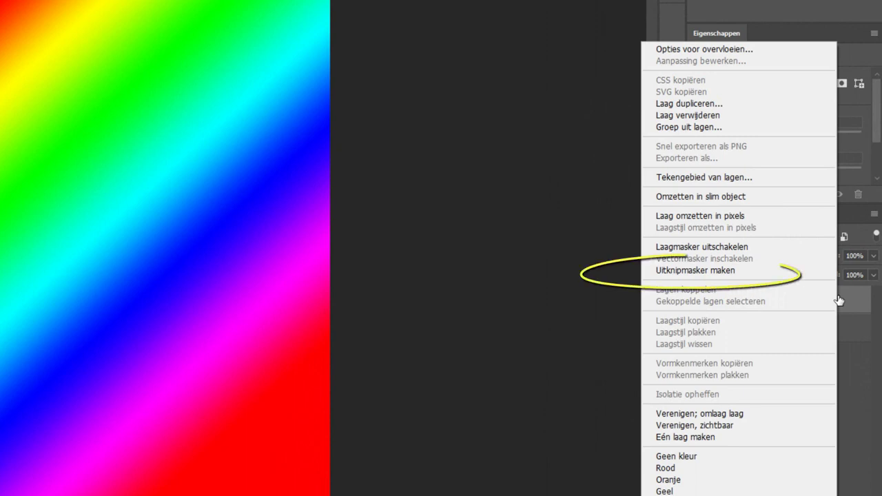
{"action": "left_click", "coordinate": [861, 305]}
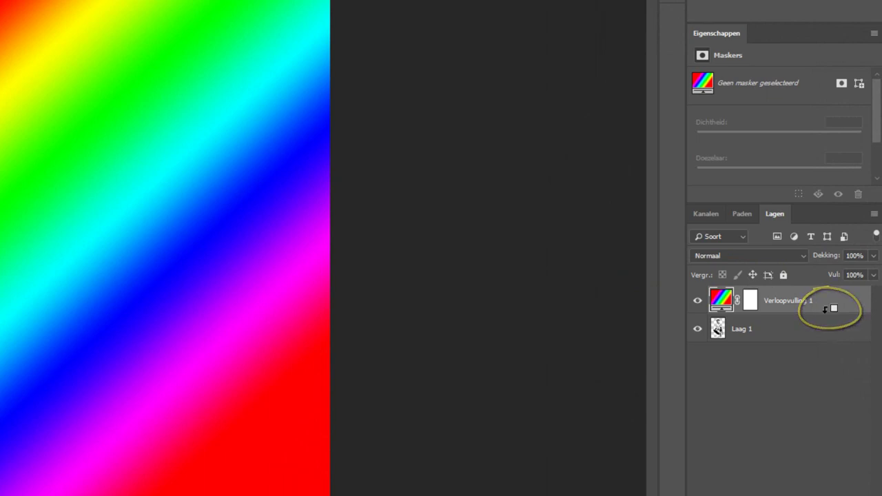
{"action": "left_click", "coordinate": [826, 310], "text": "alt"}
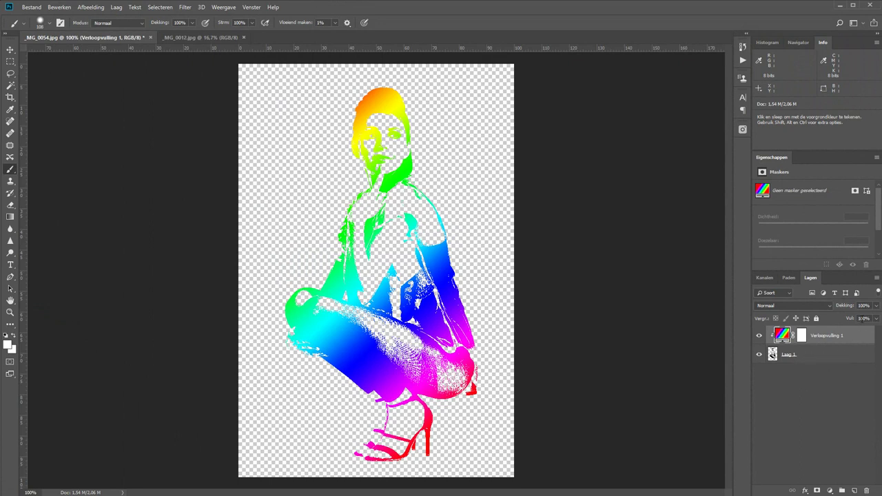
Lower the rainbow gradient layer to about 68% opacity and merge it into the figure layer.
{"action": "left_click_drag", "start_coordinate": [851, 308], "coordinate": [833, 309]}
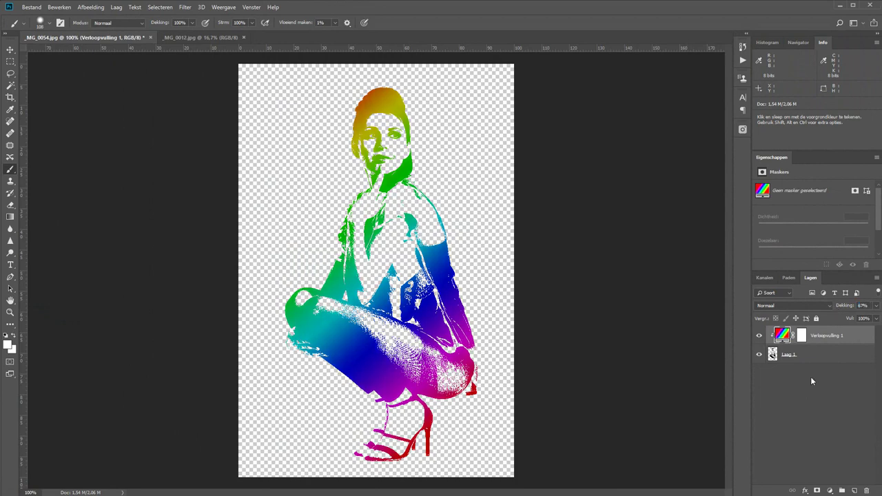
{"action": "left_click_drag", "start_coordinate": [854, 306], "coordinate": [873, 303]}
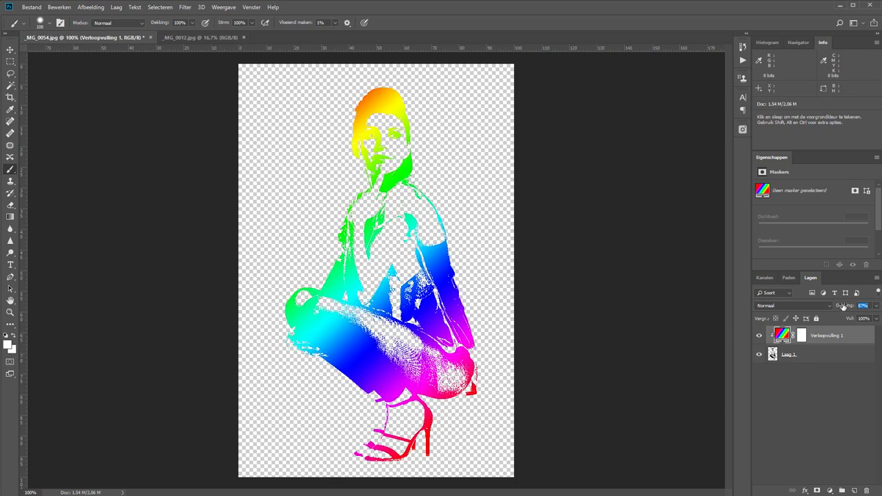
{"action": "left_click_drag", "start_coordinate": [851, 307], "coordinate": [837, 308]}
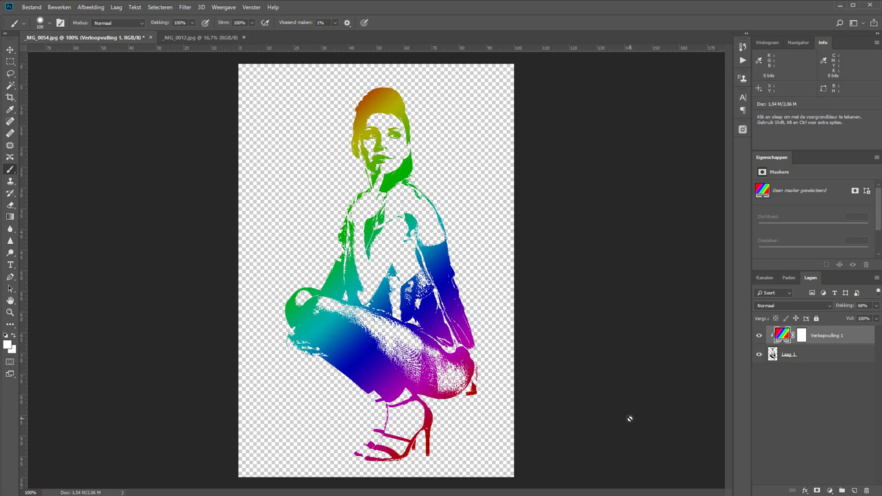
{"action": "key", "text": "ctrl+shift+e"}
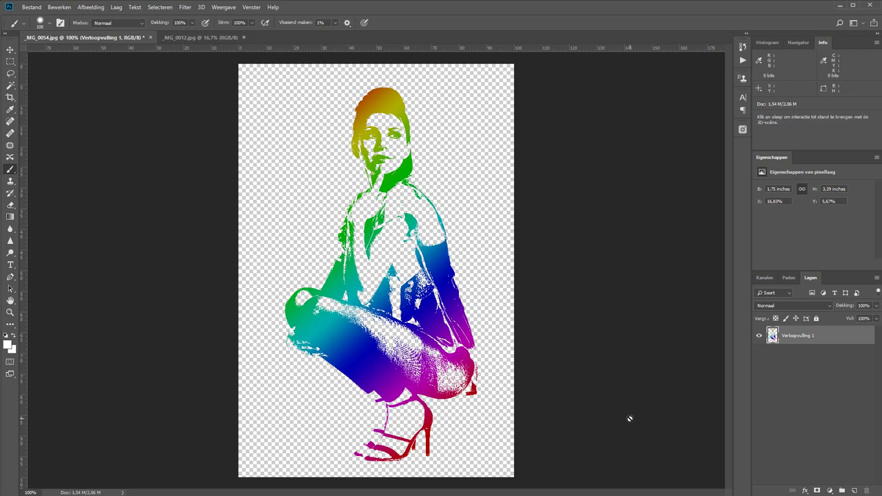
Check the image size, then widen the canvas to 1600 pixels, anchored middle-left.
{"action": "key", "text": "ctrl+alt+i"}
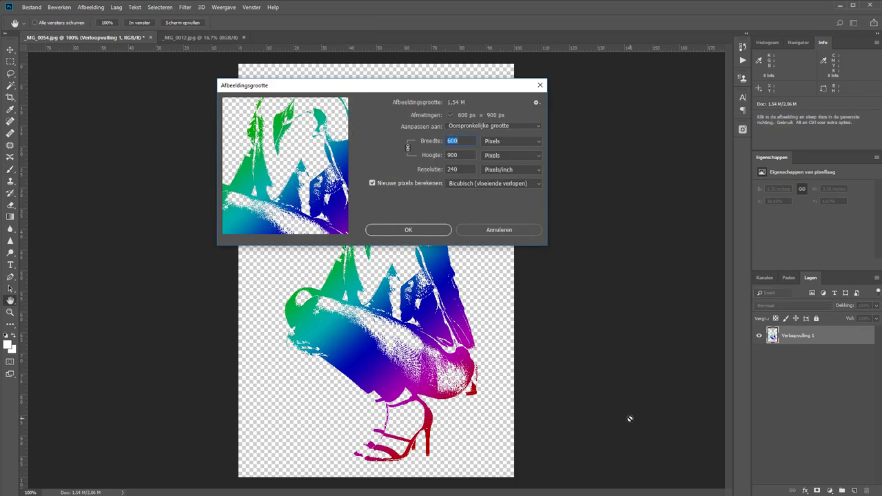
{"action": "key", "text": "Escape"}
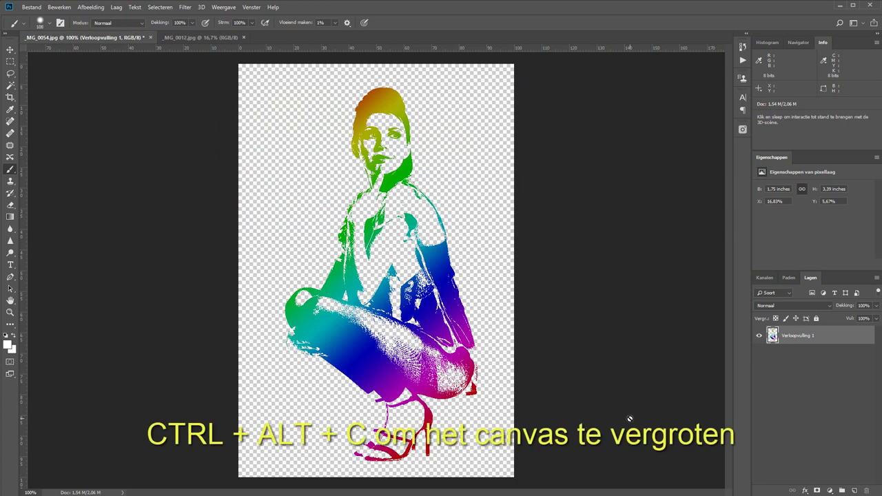
{"action": "key", "text": "ctrl+alt+c"}
{"action": "left_click", "coordinate": [476, 197]}
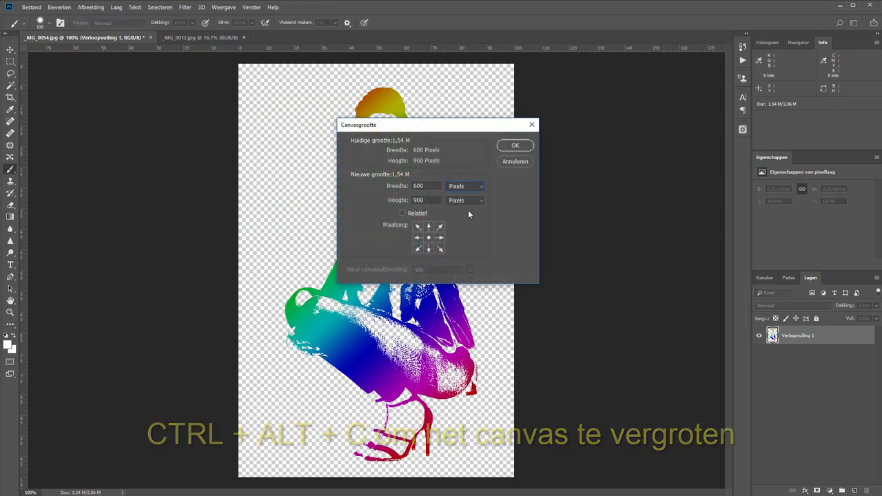
{"action": "double_click", "coordinate": [418, 185]}
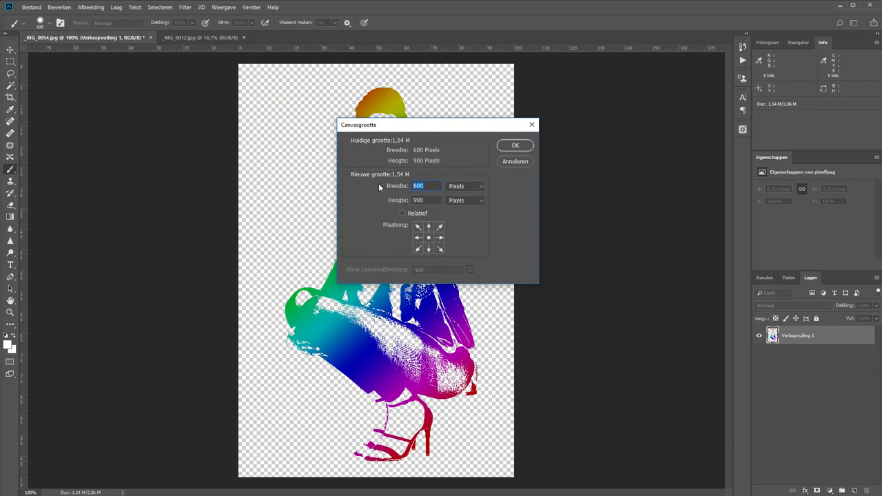
{"action": "type", "text": "1600"}
{"action": "left_click", "coordinate": [417, 238]}
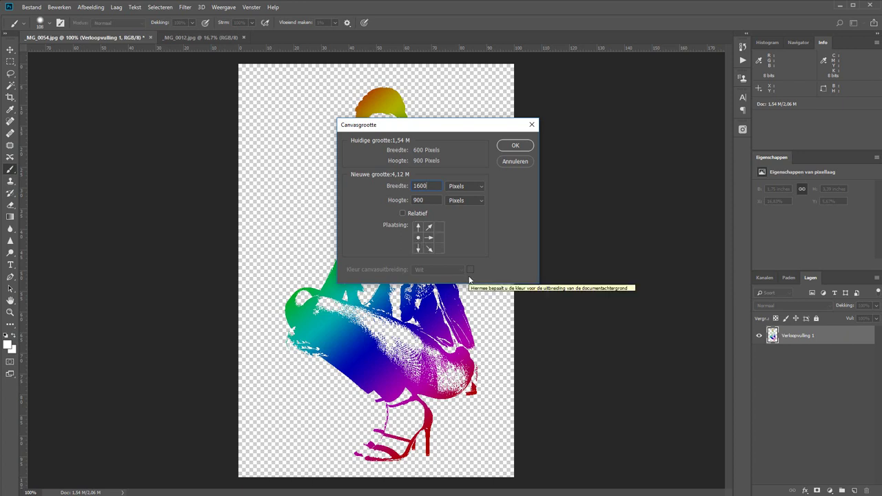
{"action": "left_click", "coordinate": [520, 146]}
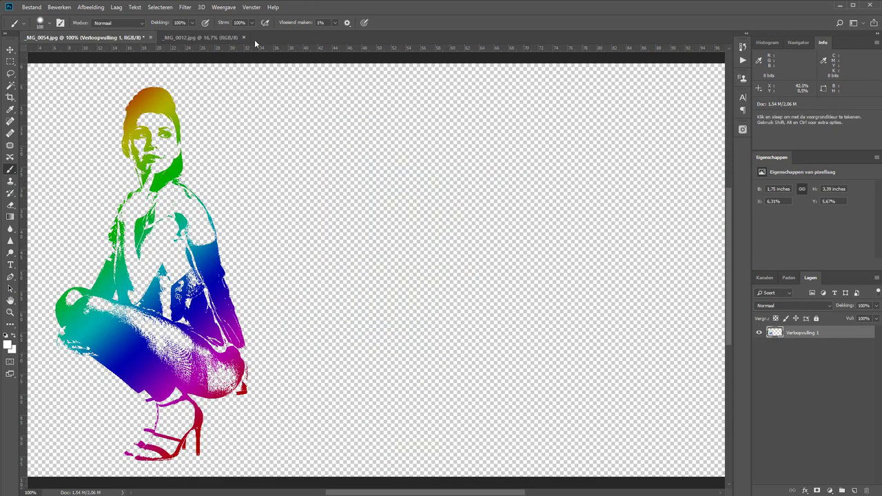
Zoom out with the Zoom tool so the whole canvas fits in the window.
{"action": "key", "text": "z"}
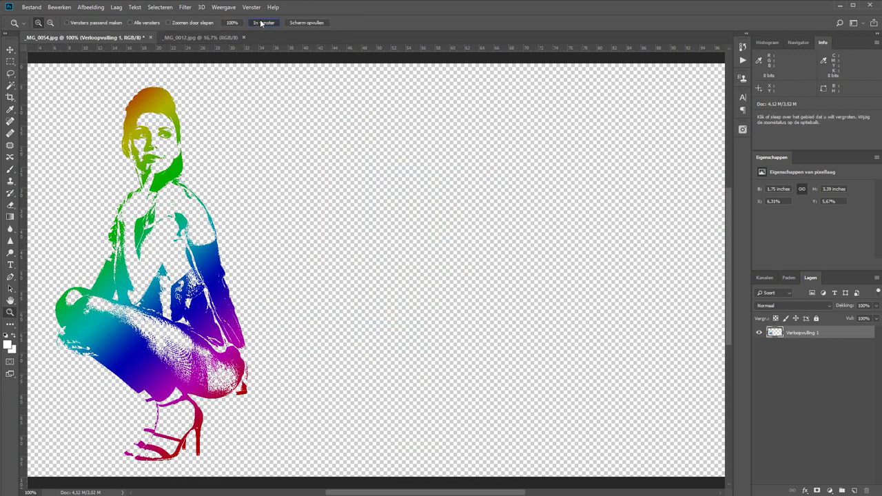
{"action": "left_click", "coordinate": [264, 23]}
{"action": "left_click", "coordinate": [299, 216], "text": "alt"}
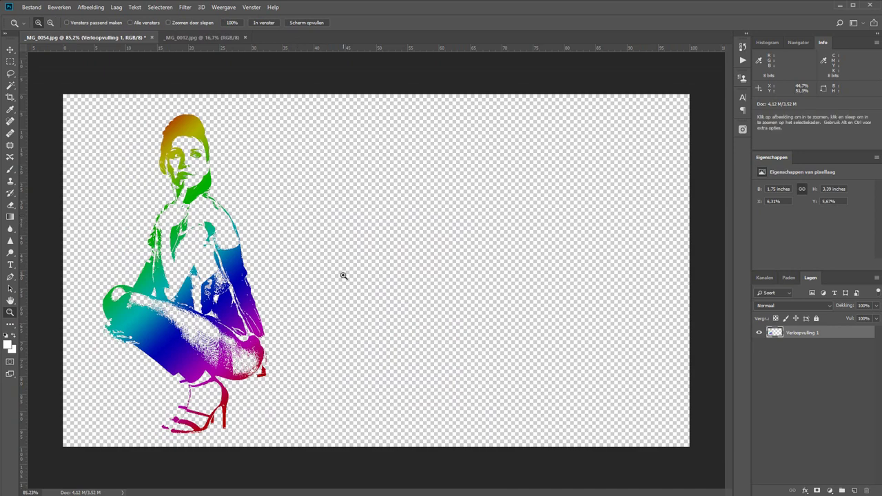
Widen the canvas again to 2000 pixels, measured in pixels.
{"action": "key", "text": "ctrl+alt+c"}
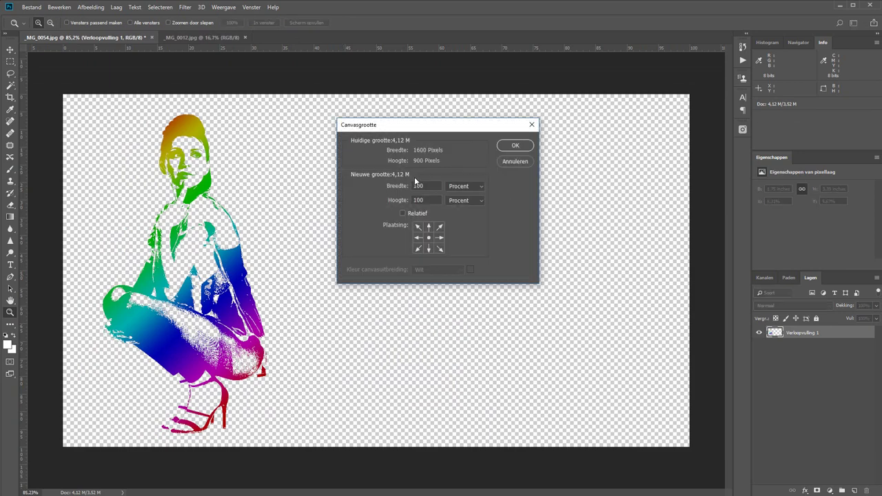
{"action": "left_click", "coordinate": [448, 188]}
{"action": "type", "text": "2000"}
{"action": "left_click", "coordinate": [513, 146]}
{"action": "left_click", "coordinate": [384, 312], "text": "alt"}
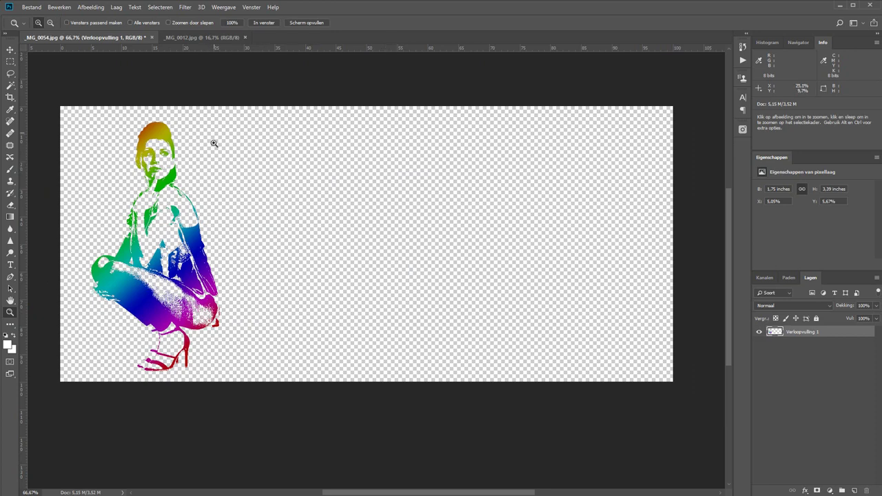
Add 60 pt black text right of the figure reading © and the photographer's name.
{"action": "key", "text": "t"}
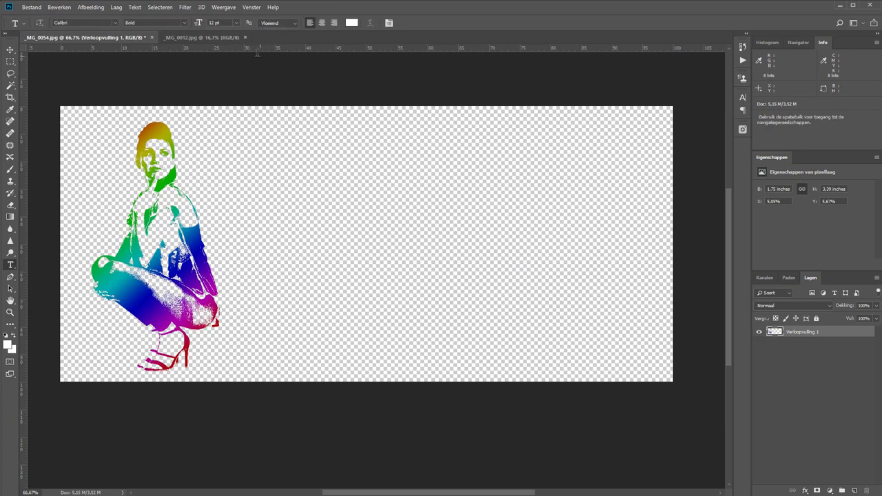
{"action": "left_click", "coordinate": [237, 22]}
{"action": "left_click", "coordinate": [224, 133]}
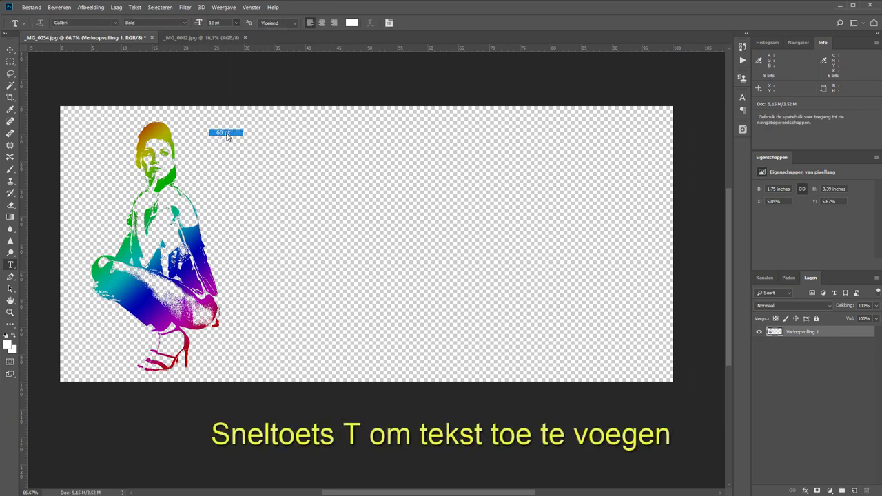
{"action": "left_click", "coordinate": [247, 229]}
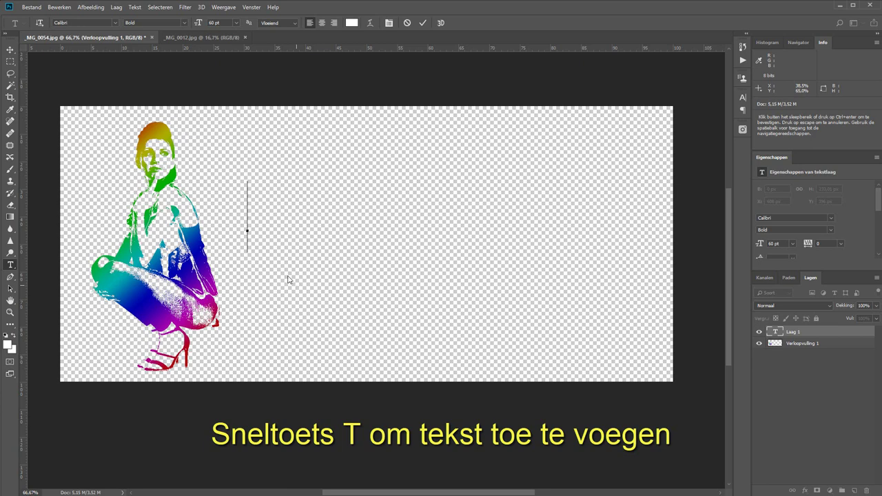
{"action": "left_click", "coordinate": [352, 23]}
{"action": "left_click_drag", "start_coordinate": [433, 141], "coordinate": [410, 276]}
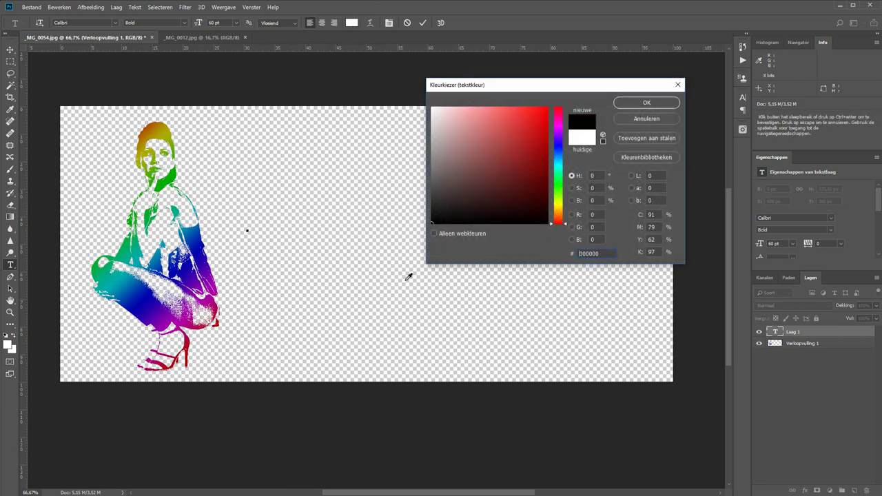
{"action": "left_click", "coordinate": [647, 103]}
{"action": "type", "text": "Je"}
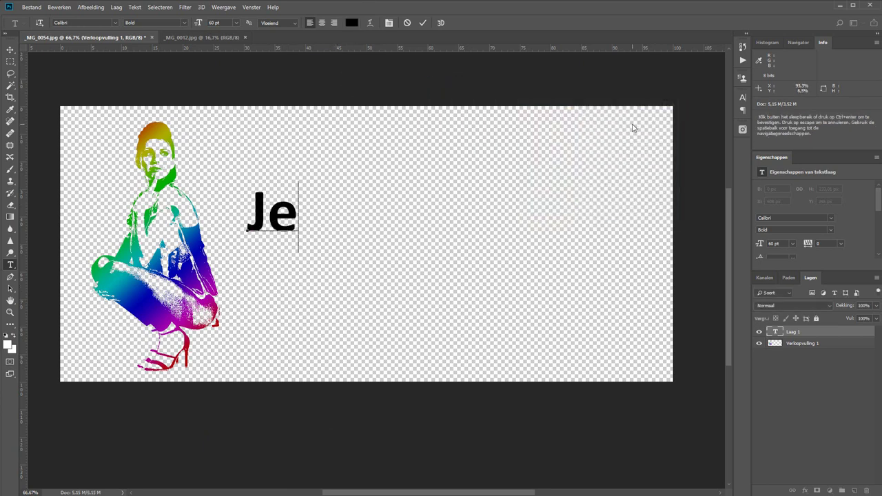
{"action": "type", "text": "roen de Jong"}
{"action": "key", "text": "Home"}
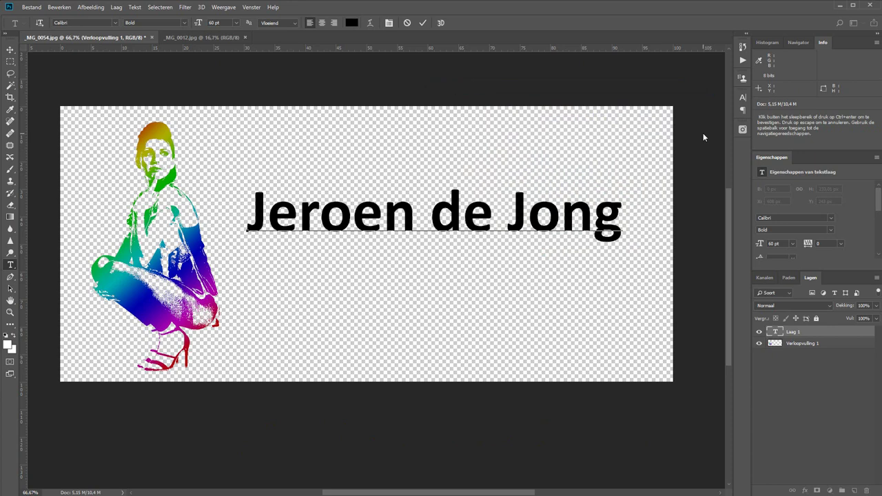
{"action": "type", "text": "©"}
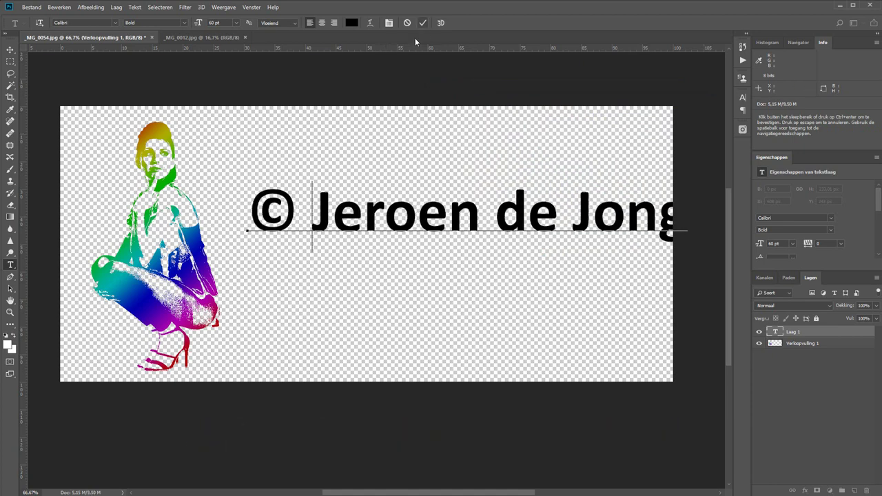
Add a second line with the photographer's website at 30 pt and commit the text.
{"action": "key", "text": "End"}
{"action": "key", "text": "Return"}
{"action": "type", "text": "www.fot"}
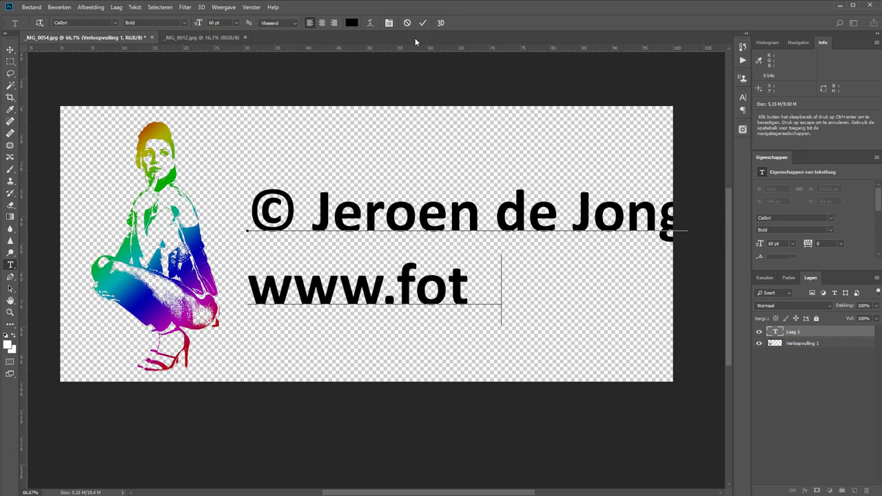
{"action": "type", "text": "ojeroen"}
{"action": "key", "text": "shift+Home"}
{"action": "left_click", "coordinate": [237, 22]}
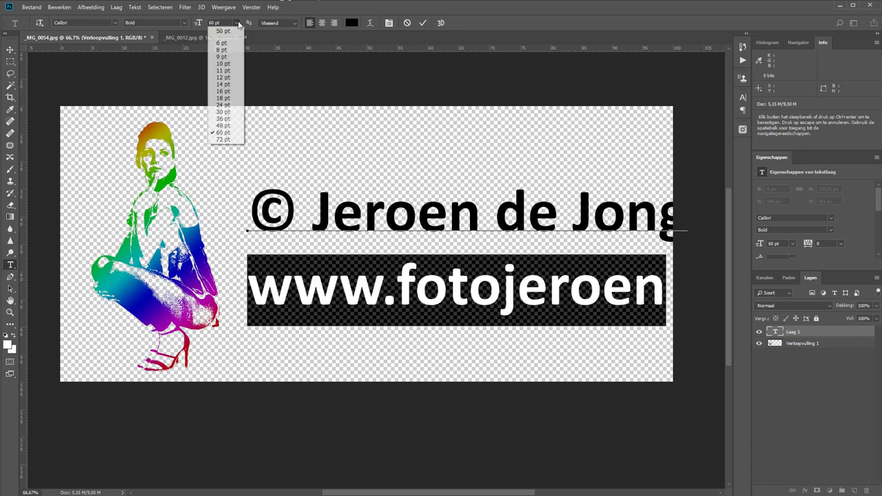
{"action": "left_click", "coordinate": [226, 107]}
{"action": "left_click", "coordinate": [422, 23]}
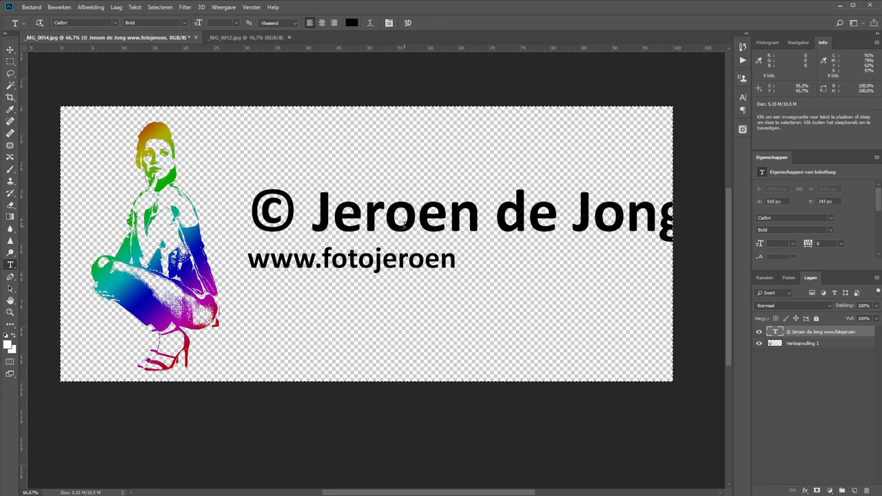
Move the text block lower beside the figure and resize the copyright line to 50 pt.
{"action": "key", "text": "v"}
{"action": "left_click_drag", "start_coordinate": [394, 230], "coordinate": [380, 314]}
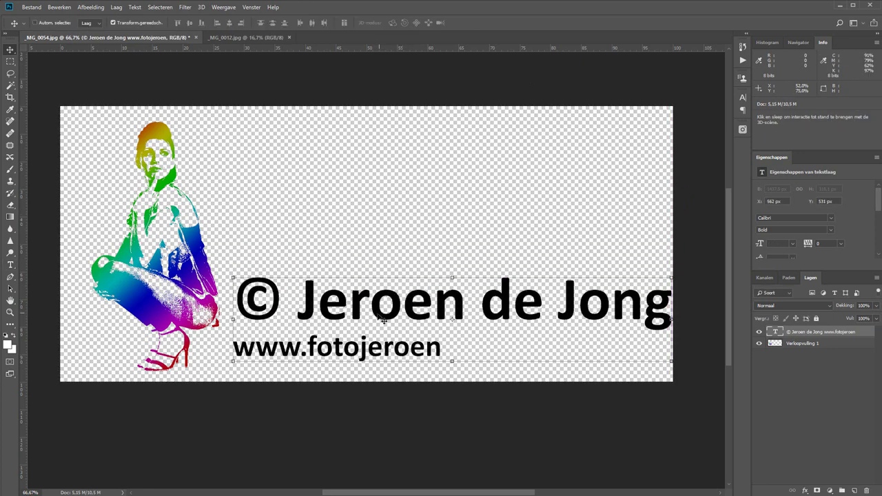
{"action": "key", "text": "t"}
{"action": "left_click_drag", "start_coordinate": [672, 304], "coordinate": [231, 39]}
{"action": "type", "text": "50"}
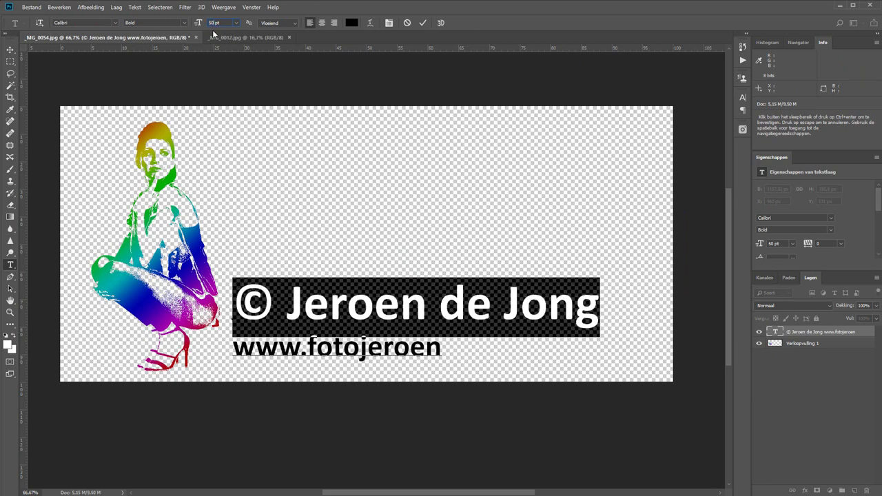
{"action": "key", "text": "Return"}
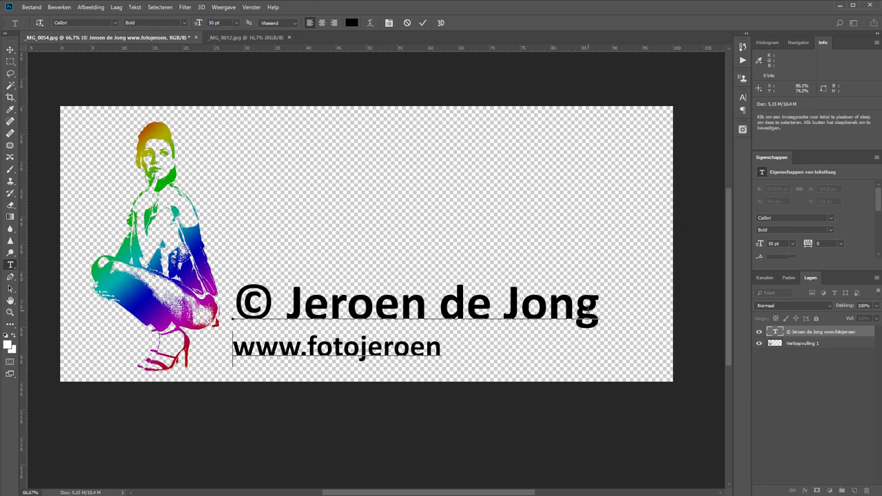
Set the website line to 25 pt, commit, and nudge the text block slightly lower.
{"action": "left_click_drag", "start_coordinate": [441, 349], "coordinate": [232, 348]}
{"action": "left_click", "coordinate": [237, 23]}
{"action": "type", "text": "25"}
{"action": "key", "text": "Return"}
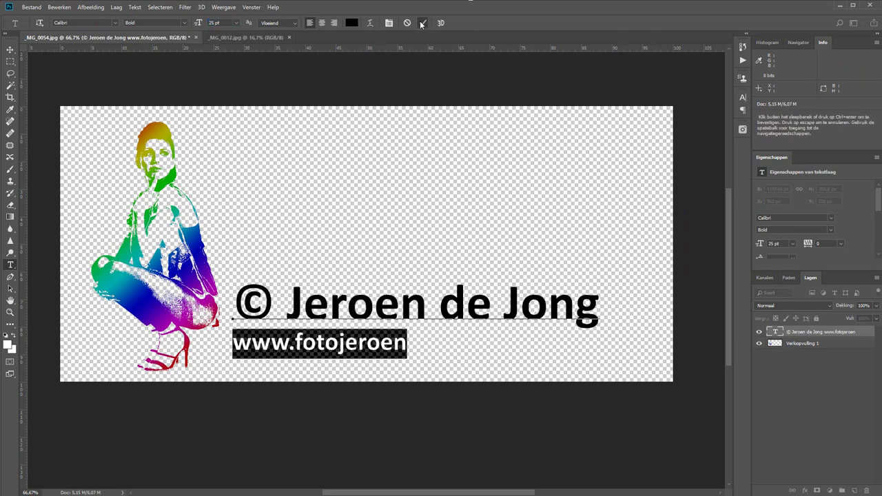
{"action": "left_click", "coordinate": [422, 23]}
{"action": "key", "text": "v"}
{"action": "left_click_drag", "start_coordinate": [406, 323], "coordinate": [397, 333]}
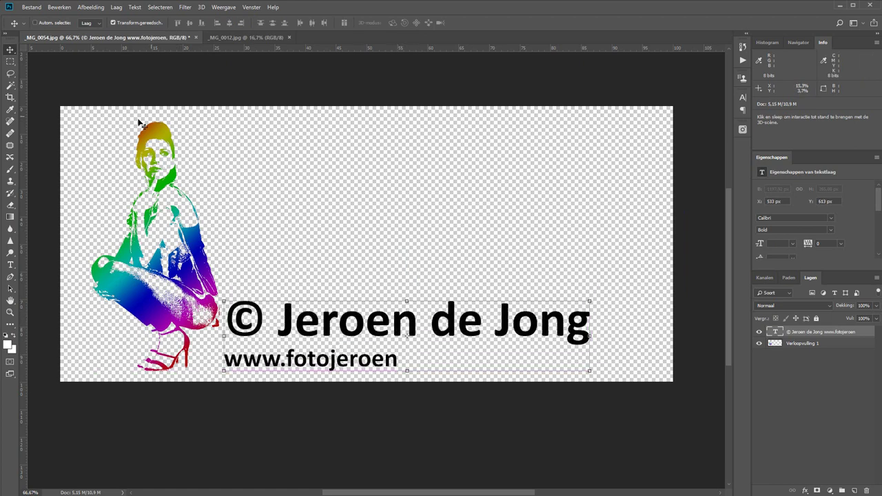
Crop the canvas to a marquee excluding the empty right strip, then merge text and rainbow layers.
{"action": "left_click", "coordinate": [10, 62]}
{"action": "left_click_drag", "start_coordinate": [51, 95], "coordinate": [603, 468]}
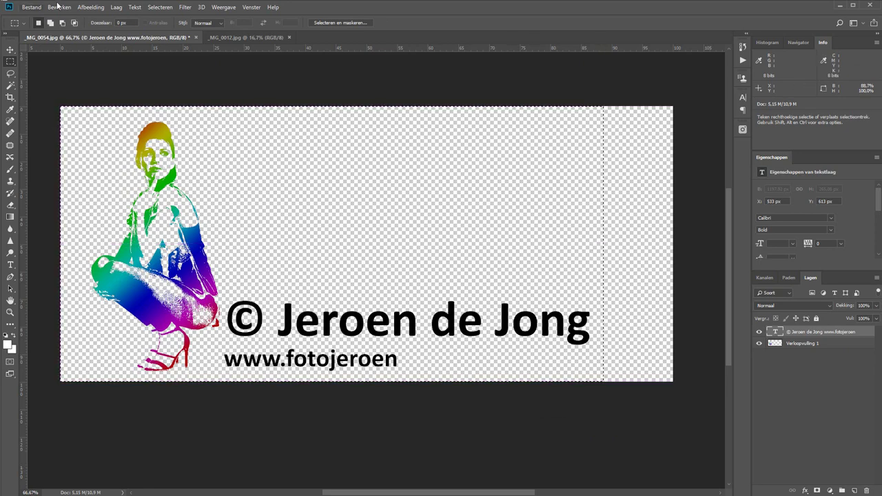
{"action": "left_click", "coordinate": [60, 7]}
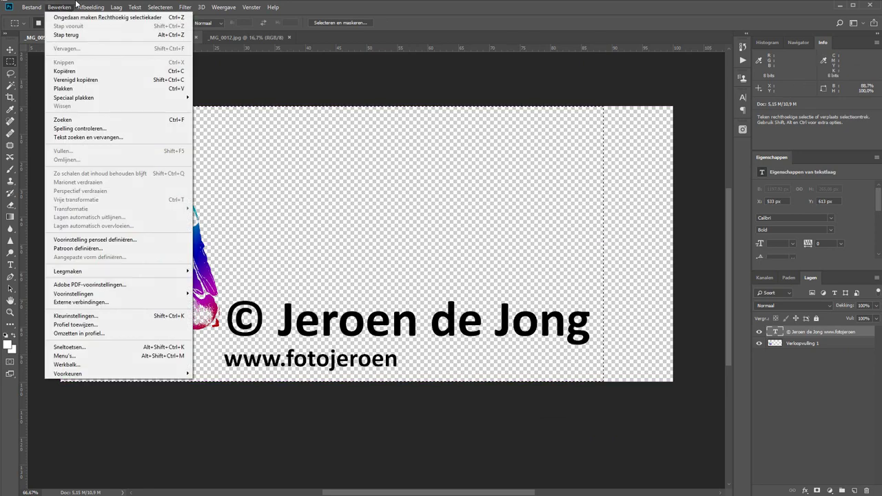
{"action": "left_click", "coordinate": [96, 102]}
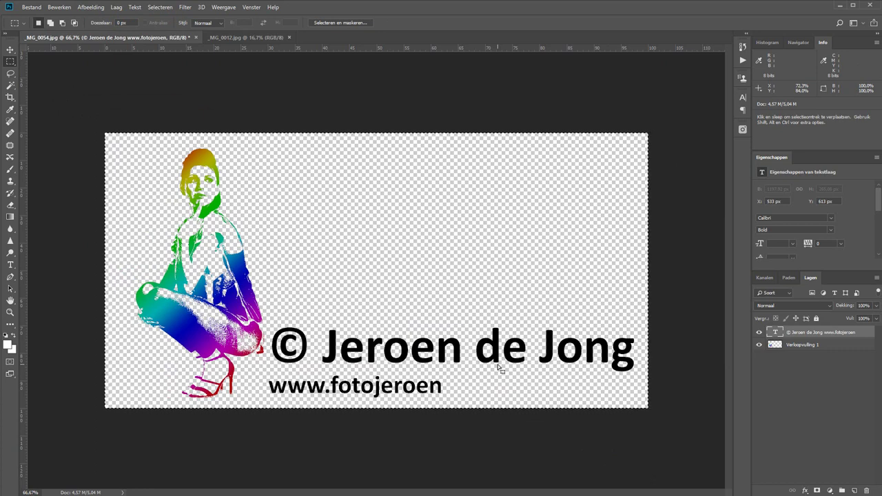
{"action": "key", "text": "ctrl+shift+e"}
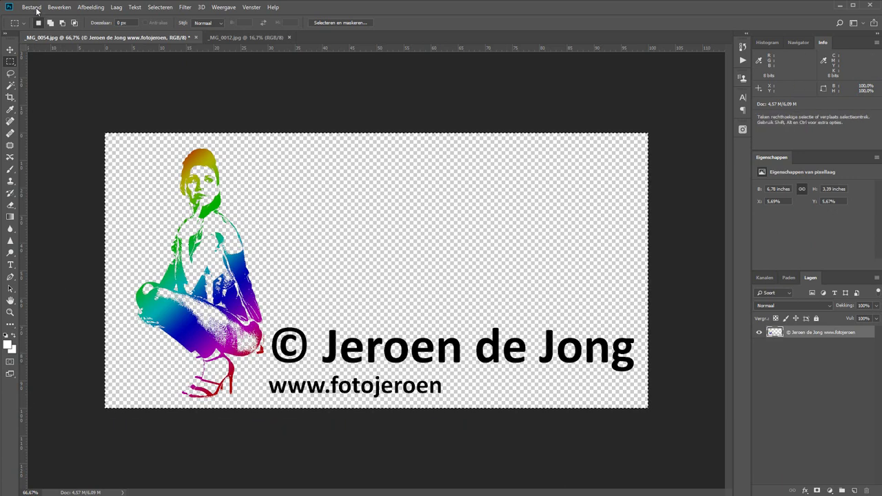
Save a PNG copy named watermerk on the Bureaublad, accepting the default PNG options.
{"action": "left_click", "coordinate": [37, 9]}
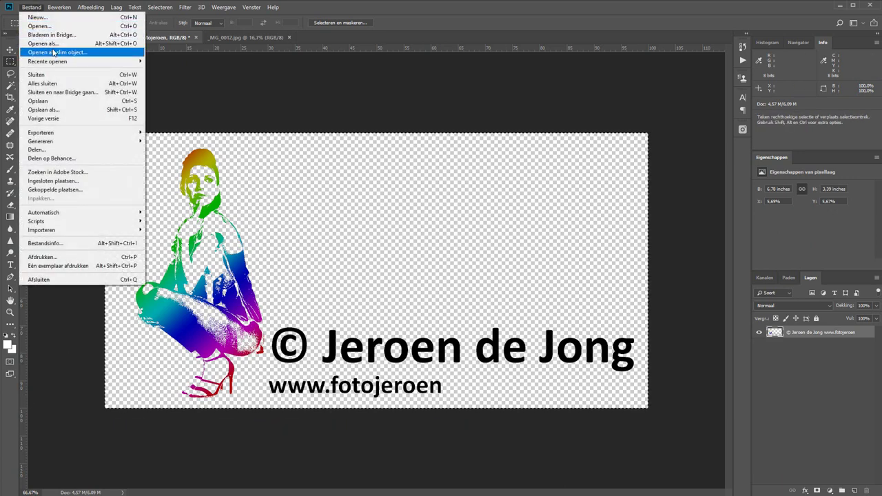
{"action": "left_click", "coordinate": [59, 110]}
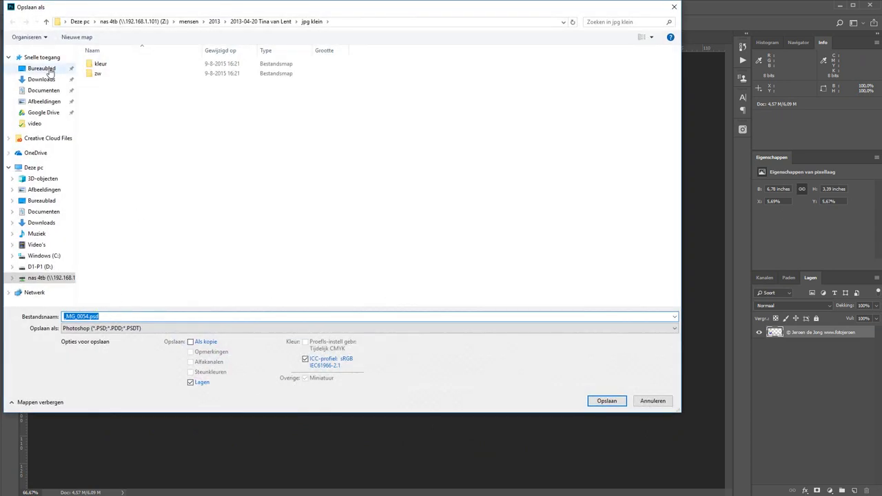
{"action": "left_click", "coordinate": [41, 69]}
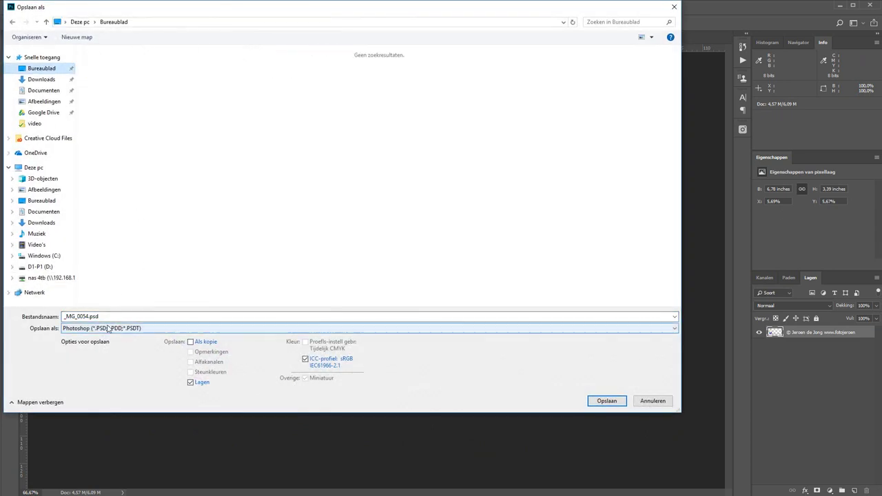
{"action": "left_click", "coordinate": [141, 331]}
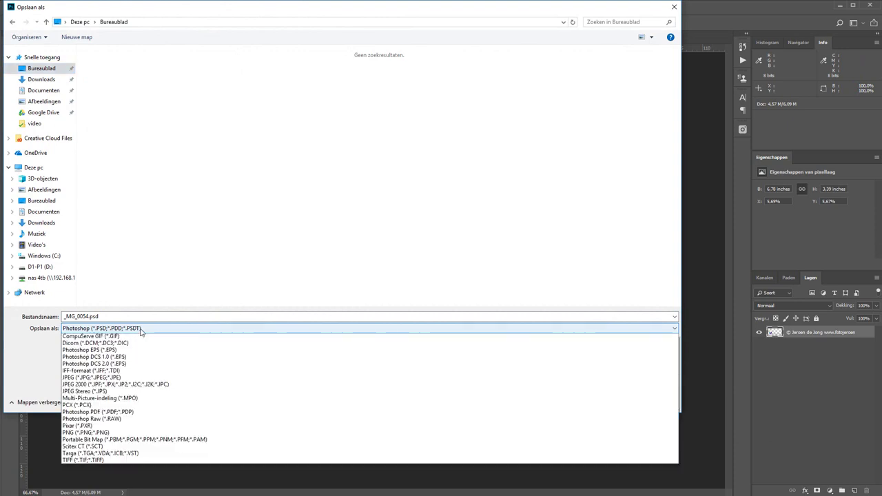
{"action": "left_click", "coordinate": [107, 461]}
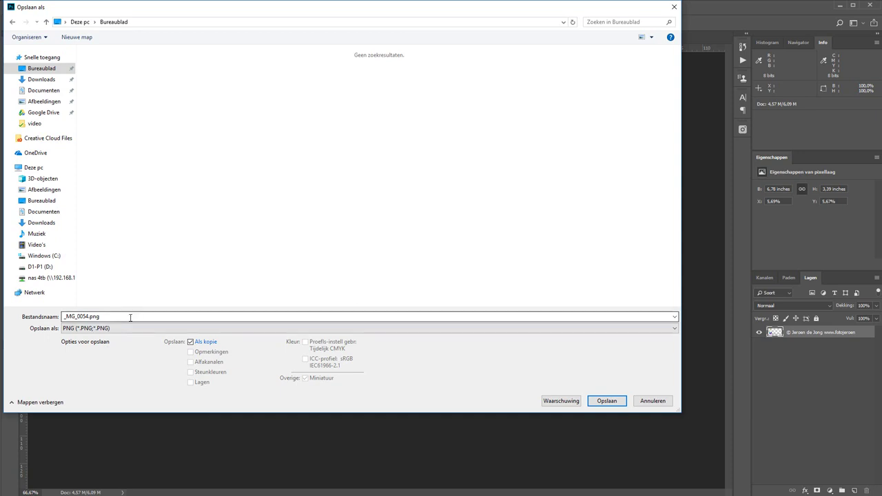
{"action": "left_click", "coordinate": [131, 318]}
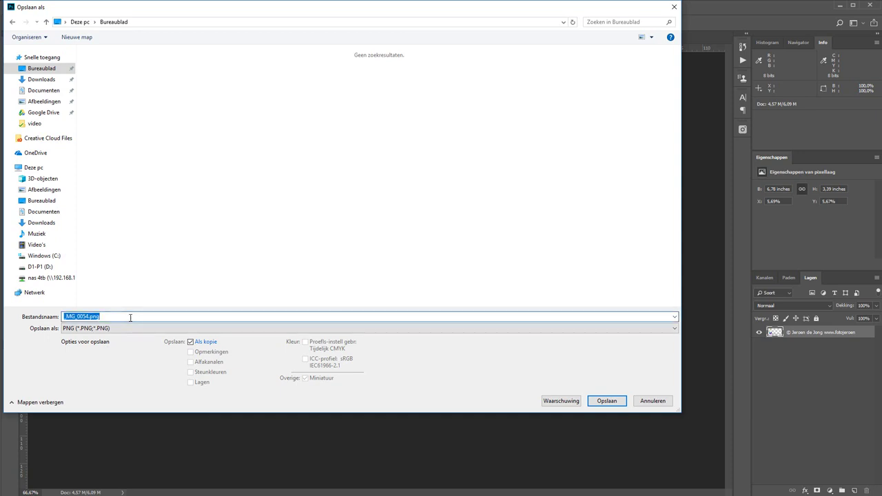
{"action": "type", "text": "watermerk"}
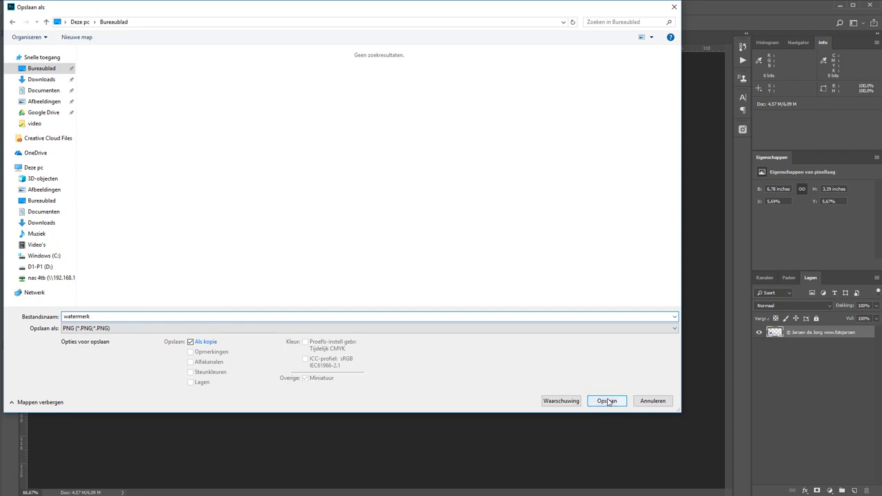
{"action": "left_click", "coordinate": [608, 402]}
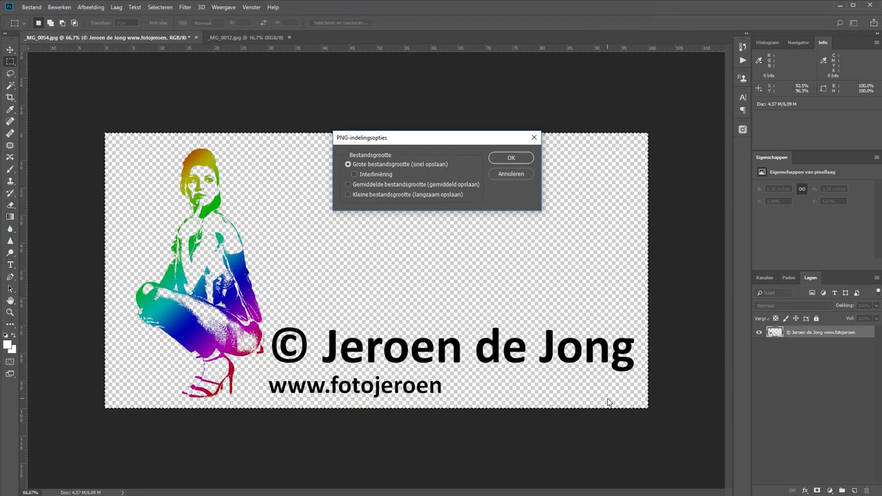
{"action": "left_click", "coordinate": [515, 159]}
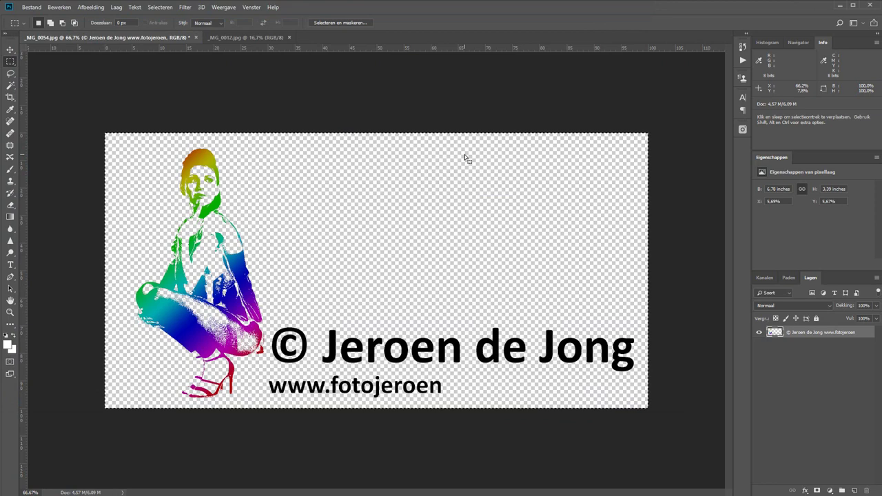
In the _MG_0012 photo, place watermerk.png as an embedded layer via Ingesloten plaatsen.
{"action": "left_click", "coordinate": [223, 38]}
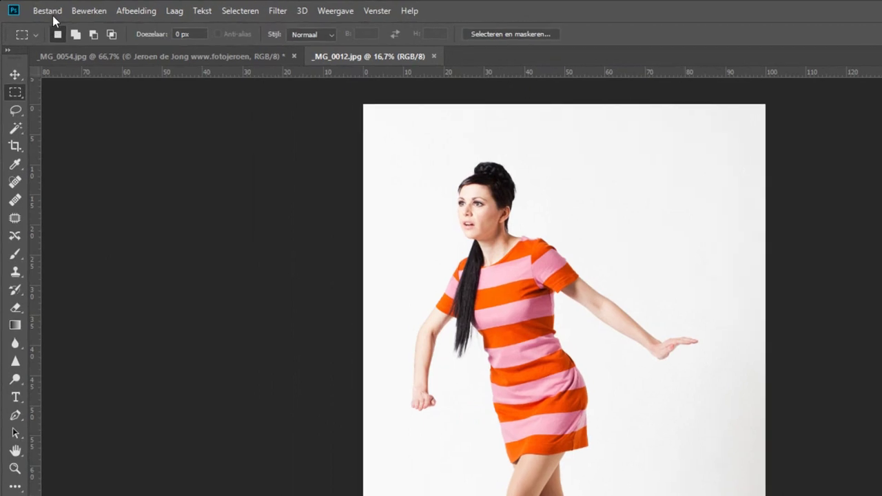
{"action": "left_click", "coordinate": [45, 10]}
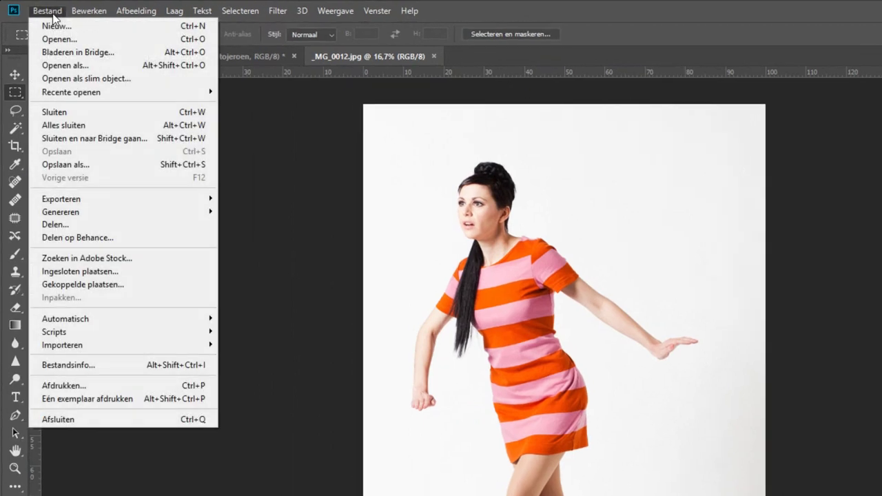
{"action": "left_click", "coordinate": [115, 273]}
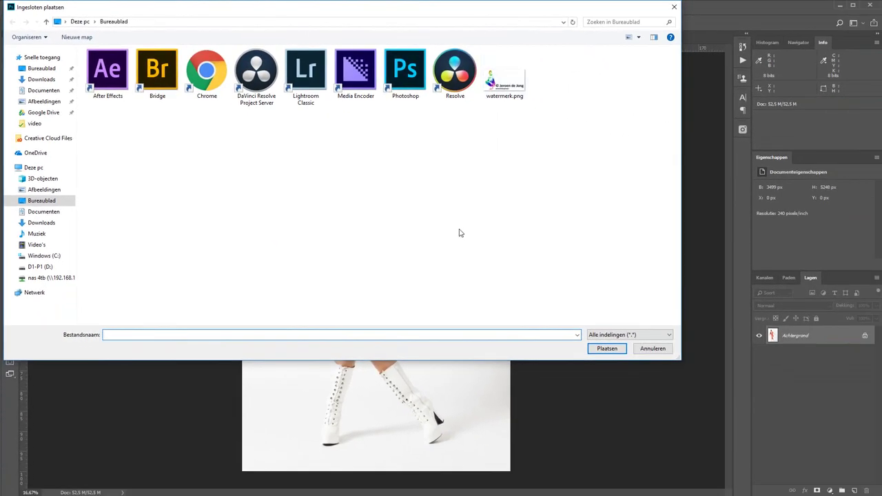
{"action": "left_click", "coordinate": [501, 79]}
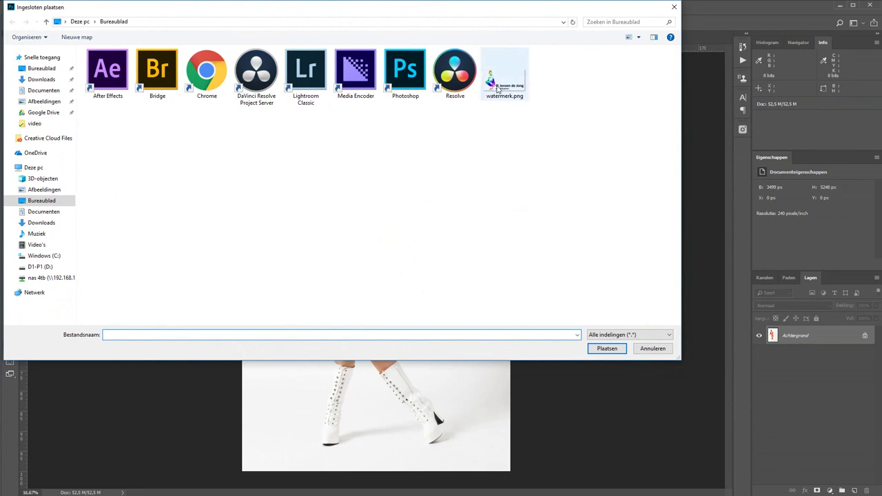
{"action": "left_click", "coordinate": [606, 349]}
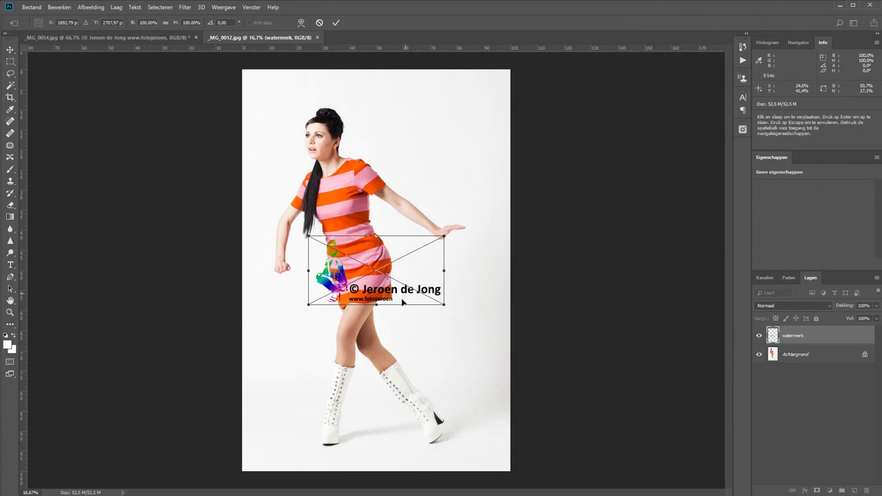
Move the watermark to the bottom-left corner, shrink it to fit, and confirm the transform.
{"action": "left_click_drag", "start_coordinate": [377, 284], "coordinate": [337, 463]}
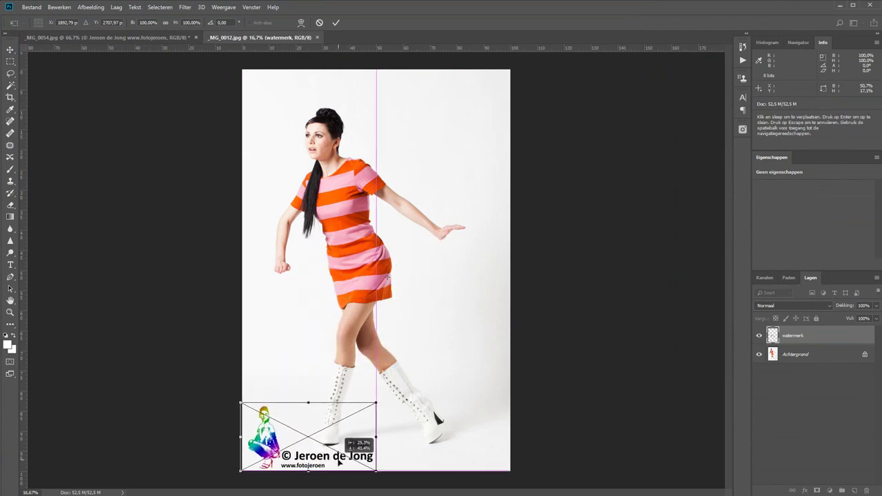
{"action": "mouse_move", "coordinate": [375, 403]}
{"action": "left_mouse_down"}
{"action": "mouse_move", "coordinate": [358, 414]}
{"action": "mouse_move", "coordinate": [313, 377]}
{"action": "mouse_move", "coordinate": [325, 381]}
{"action": "left_mouse_up"}
{"action": "mouse_move", "coordinate": [335, 361]}
{"action": "left_mouse_down"}
{"action": "mouse_move", "coordinate": [358, 380]}
{"action": "mouse_move", "coordinate": [351, 404]}
{"action": "mouse_move", "coordinate": [335, 418]}
{"action": "mouse_move", "coordinate": [324, 414]}
{"action": "mouse_move", "coordinate": [323, 429]}
{"action": "left_mouse_up"}
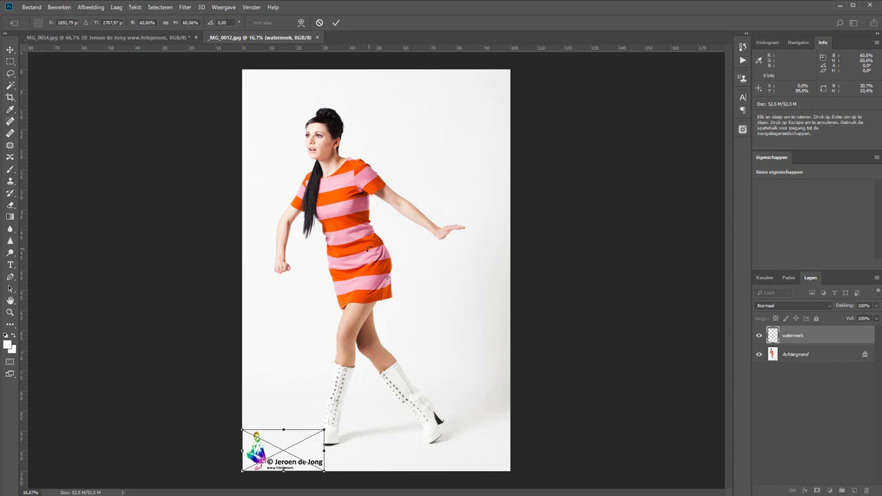
{"action": "left_click", "coordinate": [336, 22]}
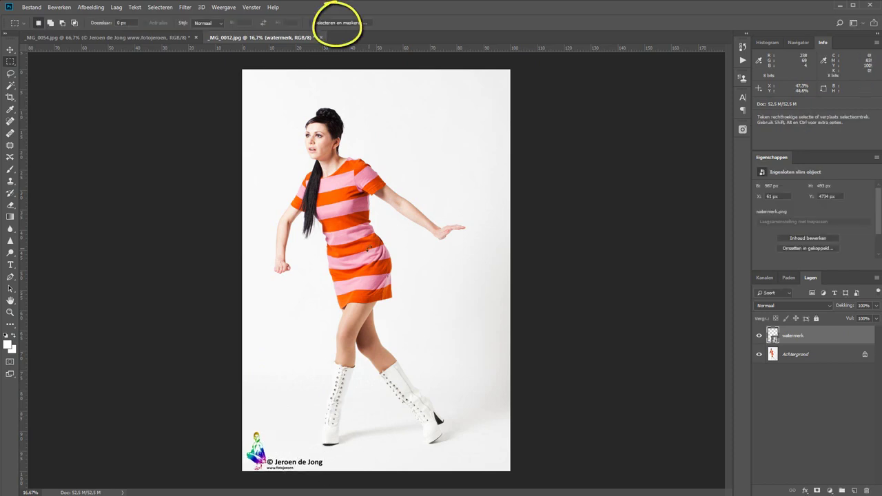